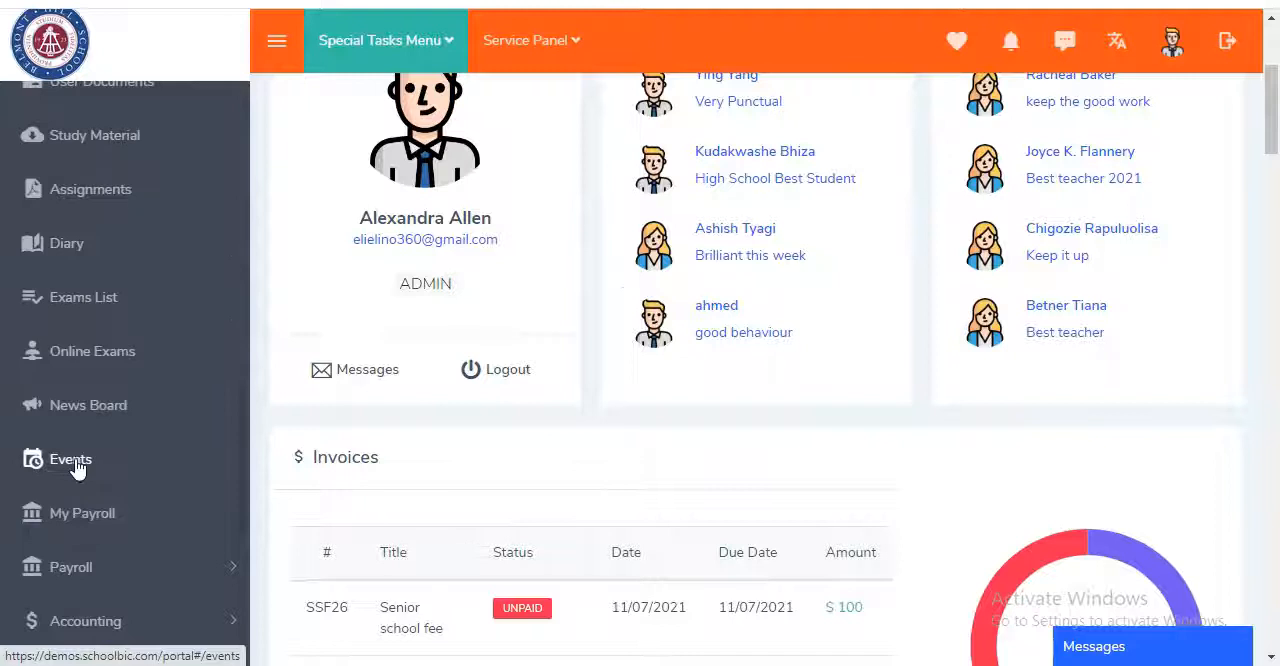
# - Open the events list and view the registrations for End of the year party and International Fair
pyautogui.click(70, 462)
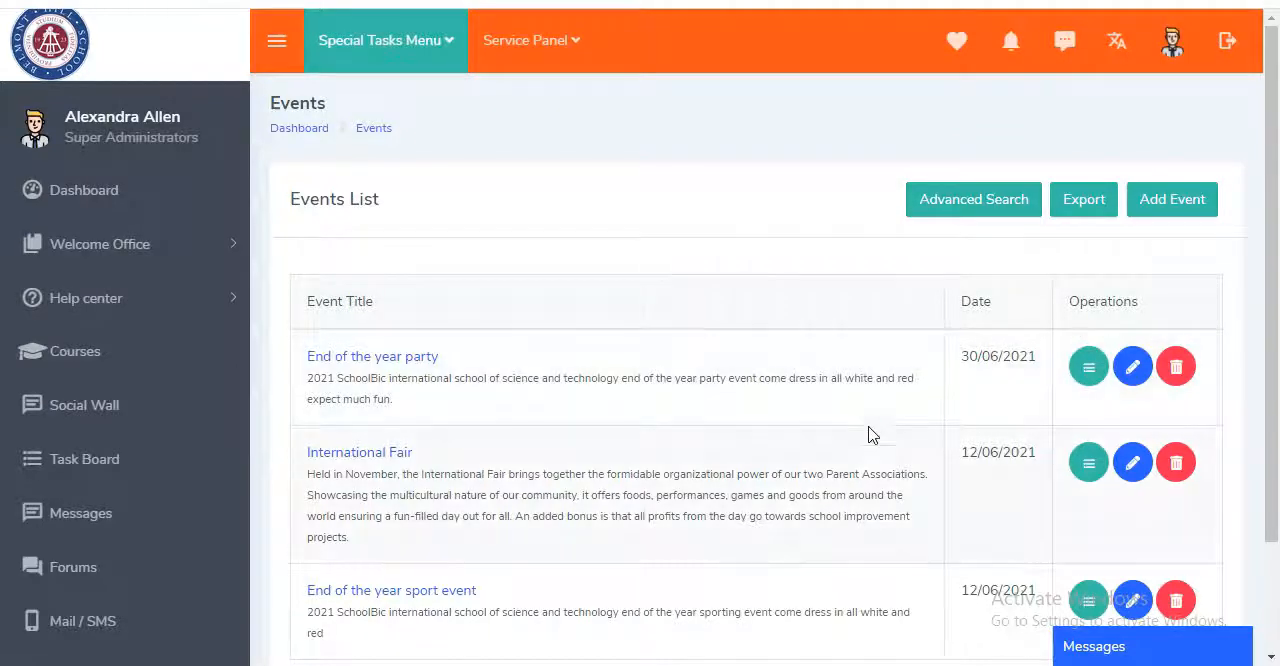
pyautogui.click(1088, 368)
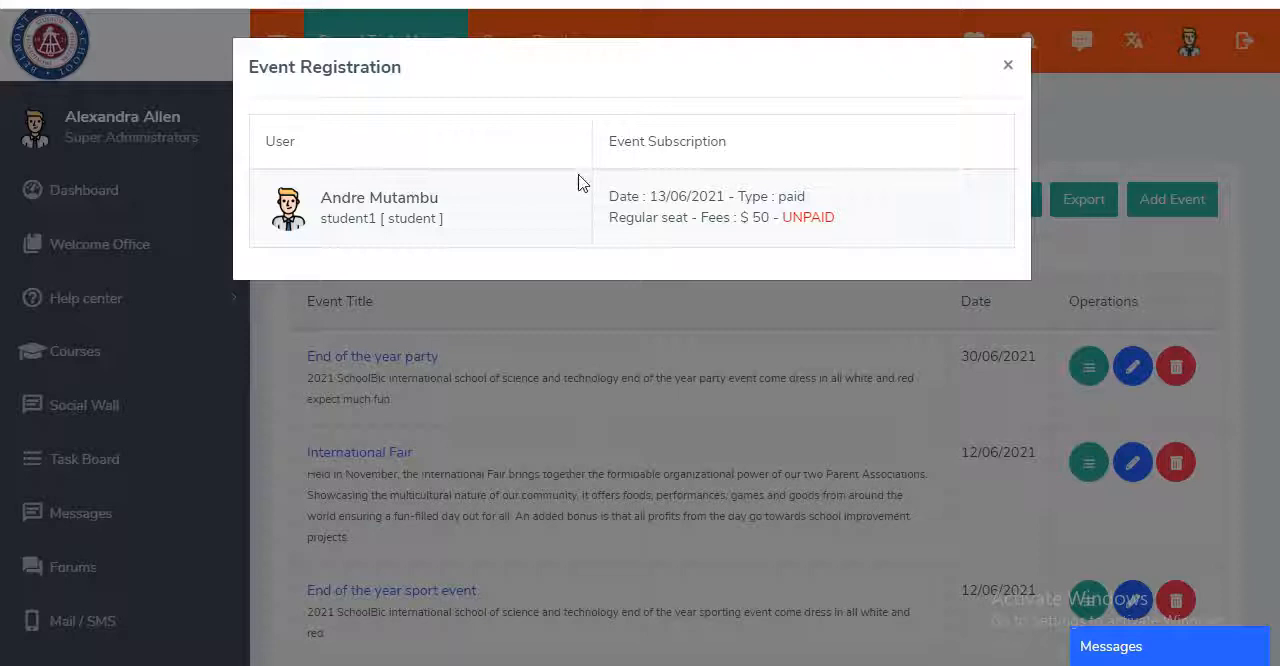
pyautogui.click(1008, 67)
pyautogui.click(1085, 465)
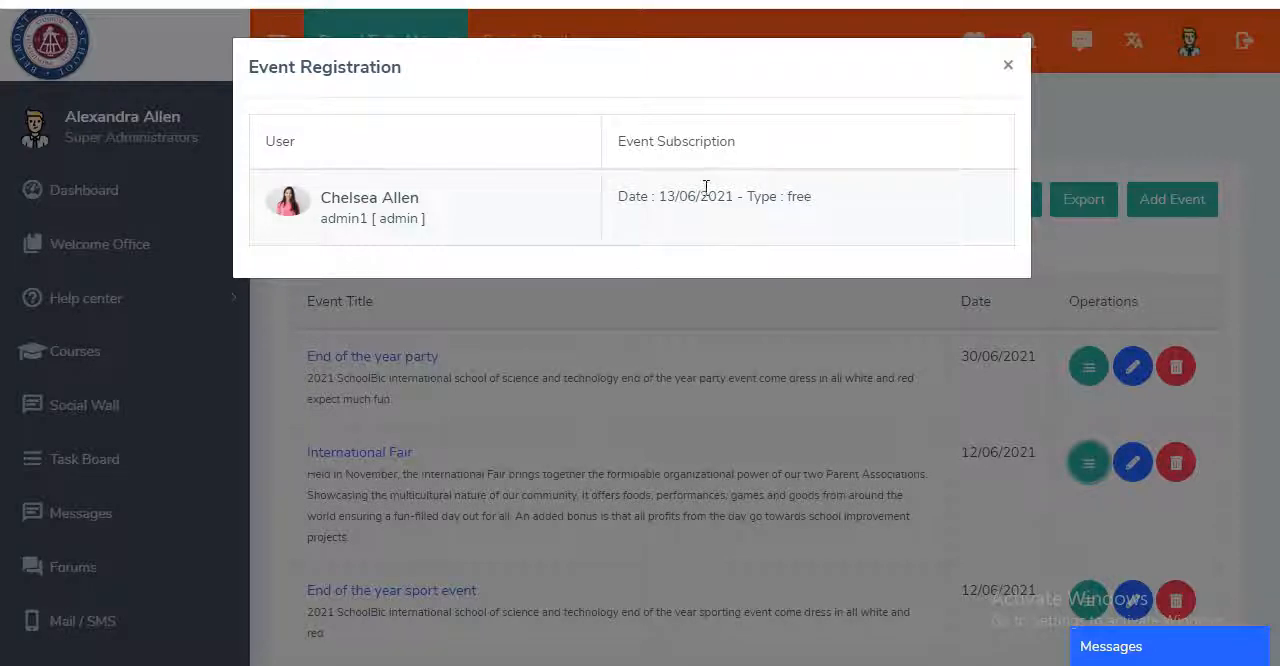
pyautogui.click(1008, 64)
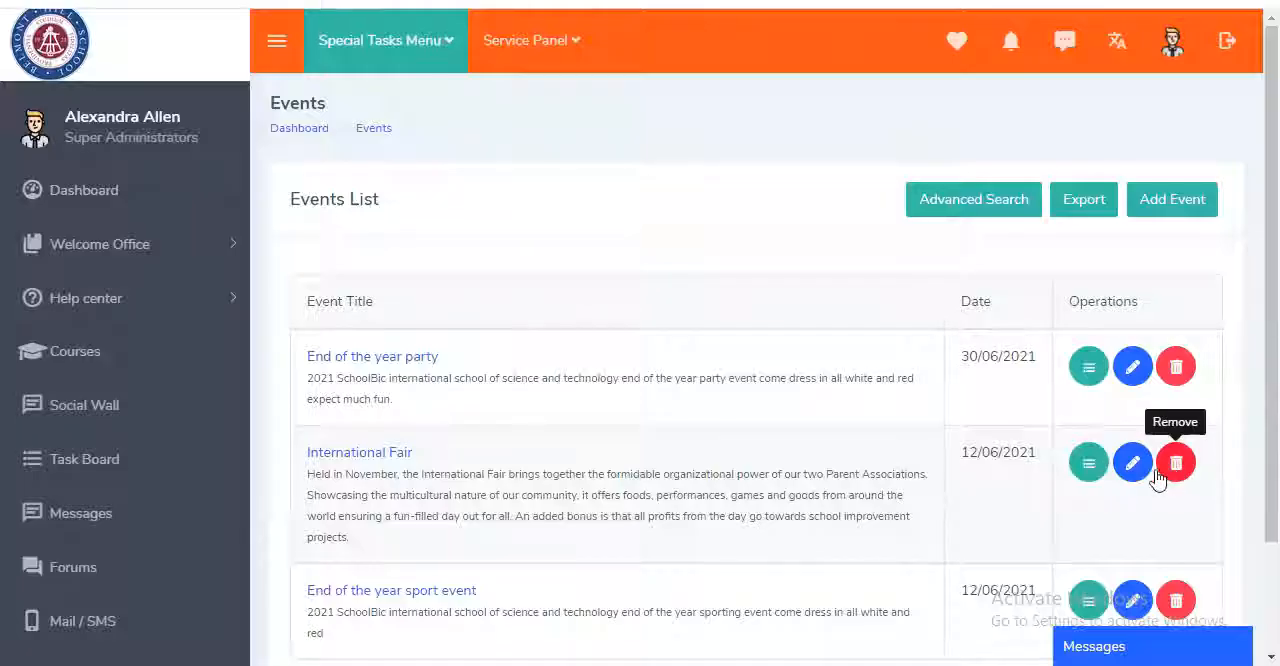
# - View the export options and the advanced search for the events list
pyautogui.click(1080, 205)
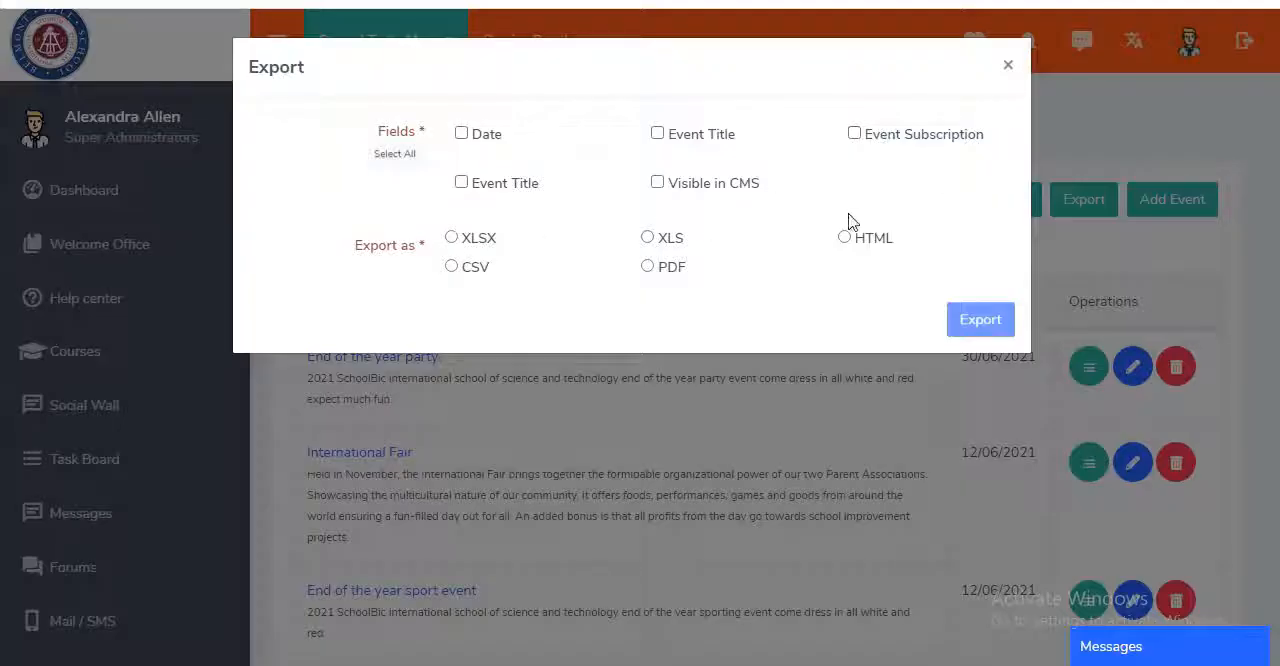
pyautogui.click(1006, 66)
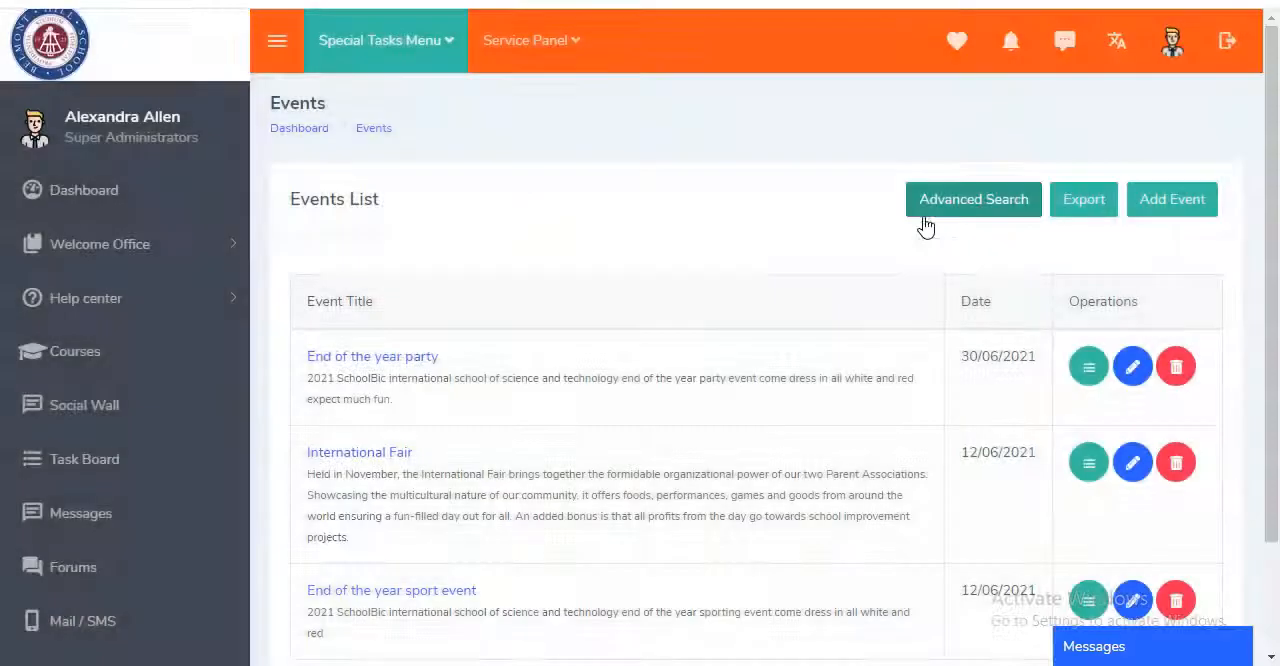
pyautogui.click(957, 206)
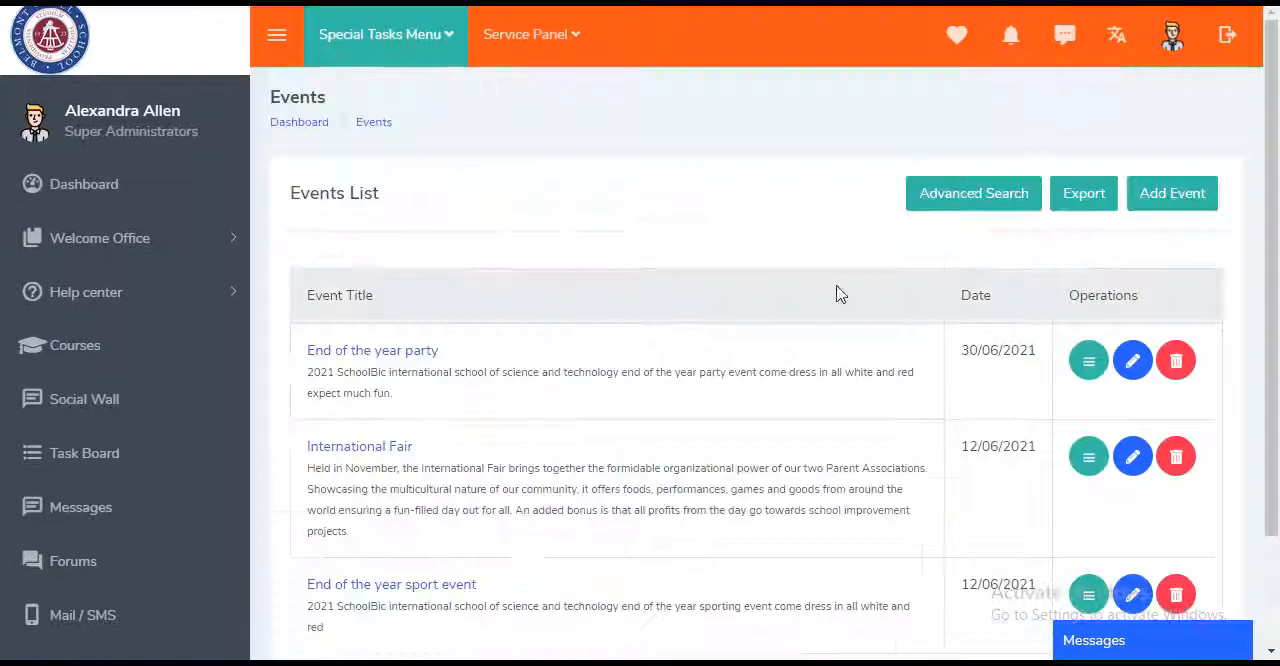
# - Start a new event titled "independence day celebration" and paste in the description of the fireworks, rides and festival food
pyautogui.click(1156, 208)
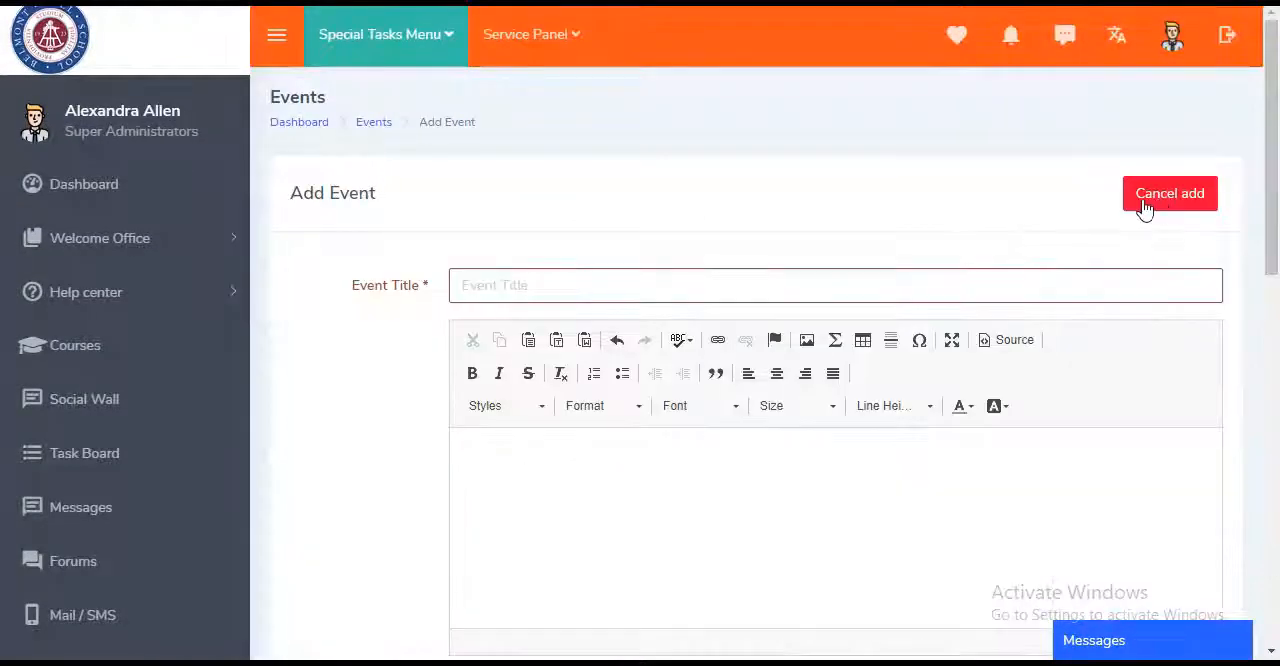
pyautogui.click(727, 286)
pyautogui.write('independence day celebration')
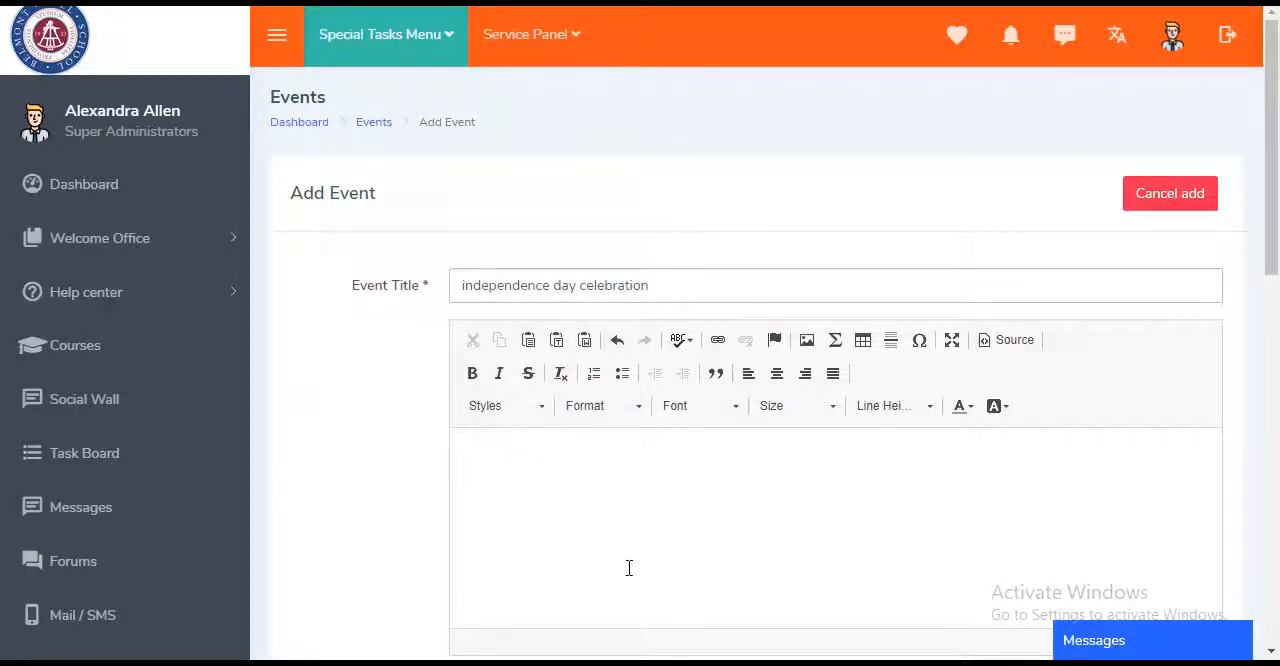
pyautogui.click(612, 537)
pyautogui.write("Celebrate Anthem's 21st Independence Day Celebration with a fireworks display, fun rides and water slides, activities, and festival food! Families bring blankets and lawn chairs and sit back to enjoy the fun-filled event. Please note that fireworks launch only with final approval of the fire department; the controlled launch by professional pyrotechnicians also is under the direct oversight of the fire marshal")
# - Enter Main Hall as a typed event location, and switch the location option to Pick From Map
pyautogui.scroll(-2, 389, 429)
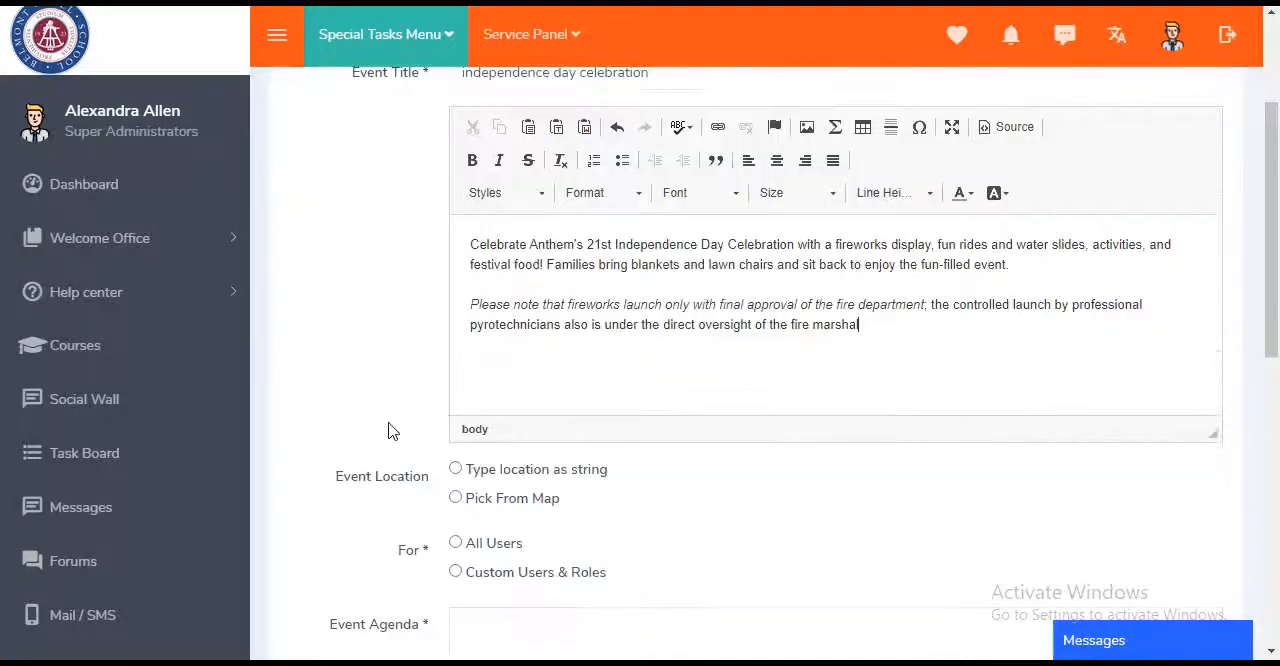
pyautogui.click(456, 470)
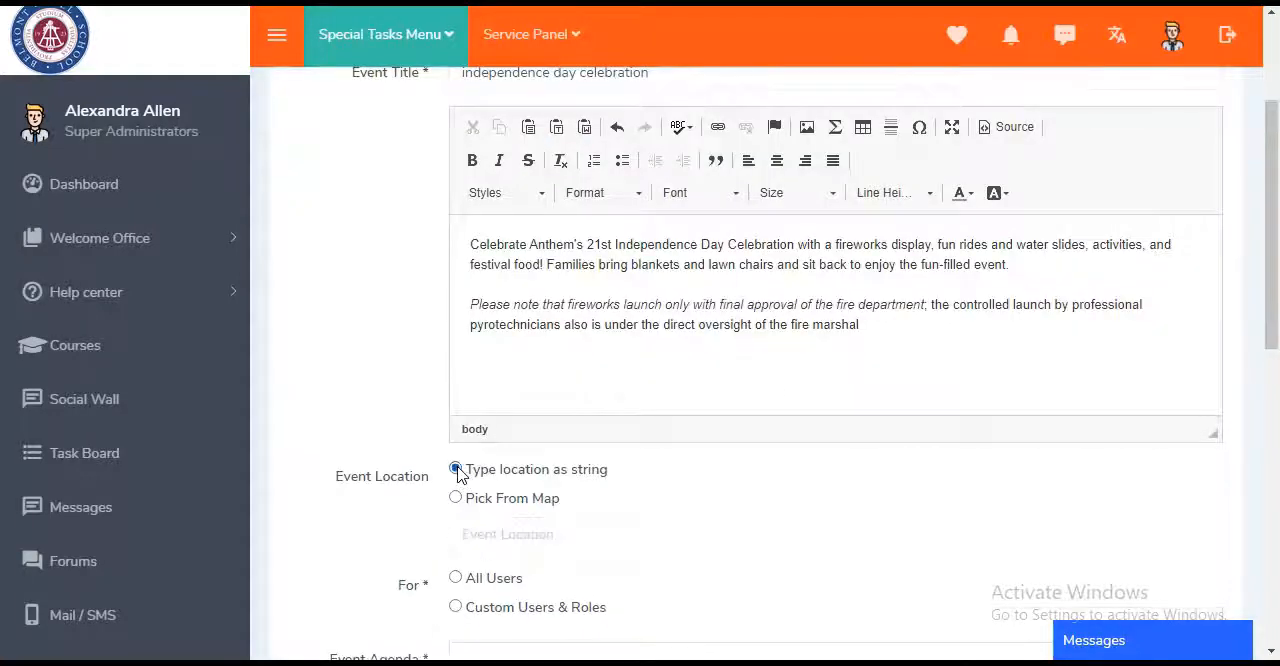
pyautogui.click(524, 533)
pyautogui.click(531, 594)
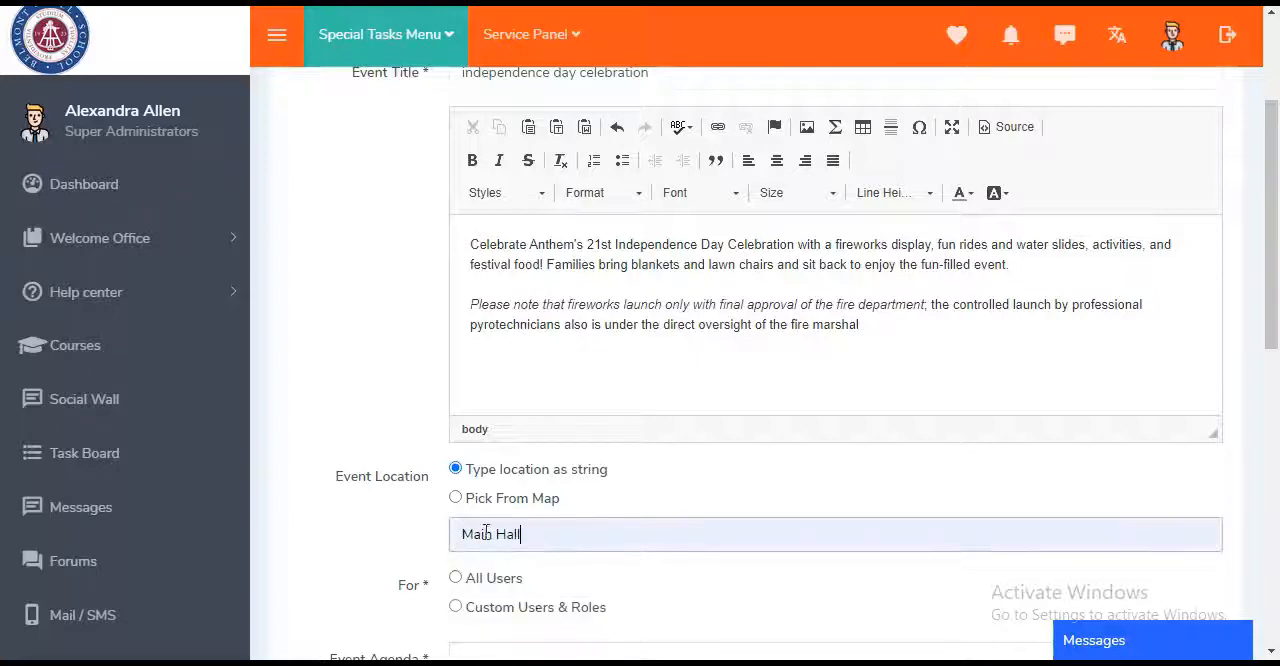
pyautogui.click(457, 499)
# - Try Custom Users & Roles as the event's audience with its role picker, and set the audience to All Users
pyautogui.scroll(-4, 692, 565)
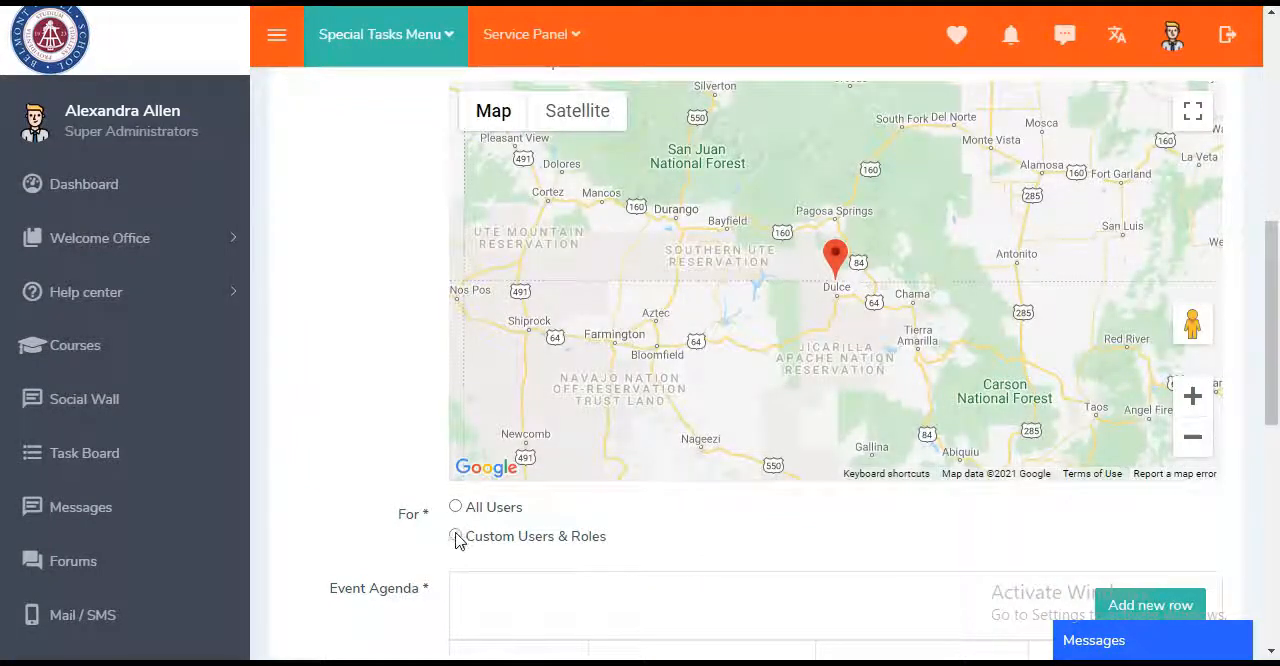
pyautogui.click(456, 537)
pyautogui.scroll(-3, 770, 534)
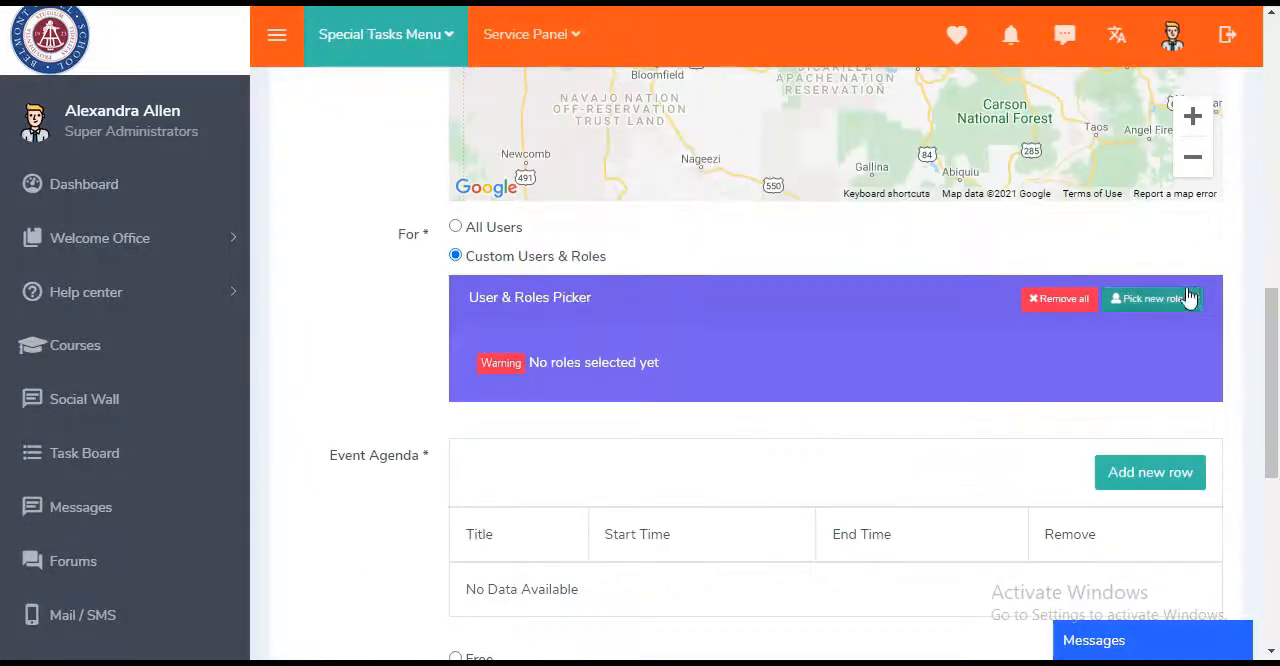
pyautogui.click(1176, 312)
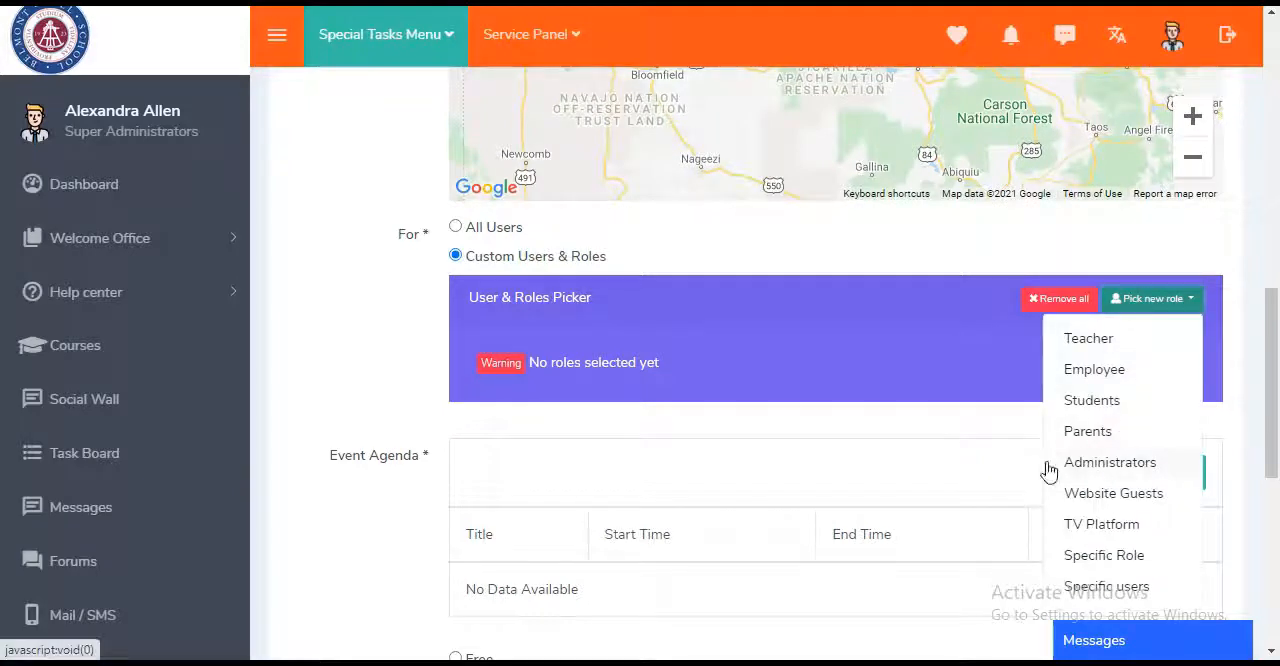
pyautogui.click(1067, 350)
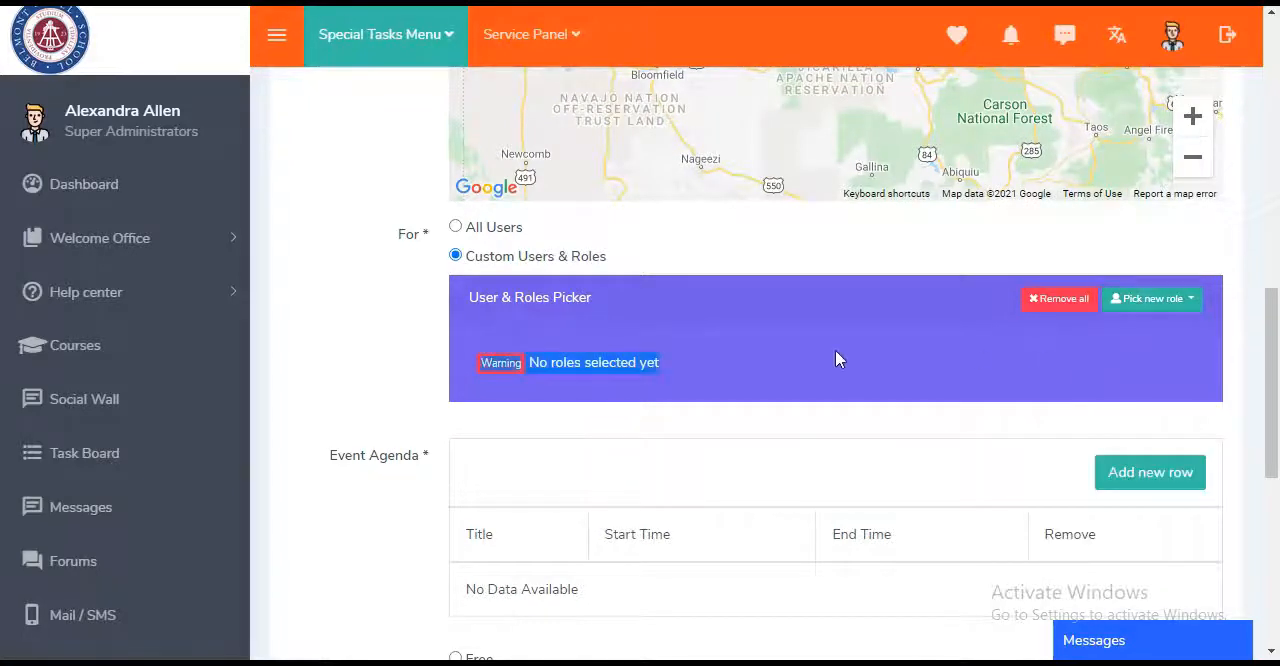
pyautogui.scroll(2, 838, 357)
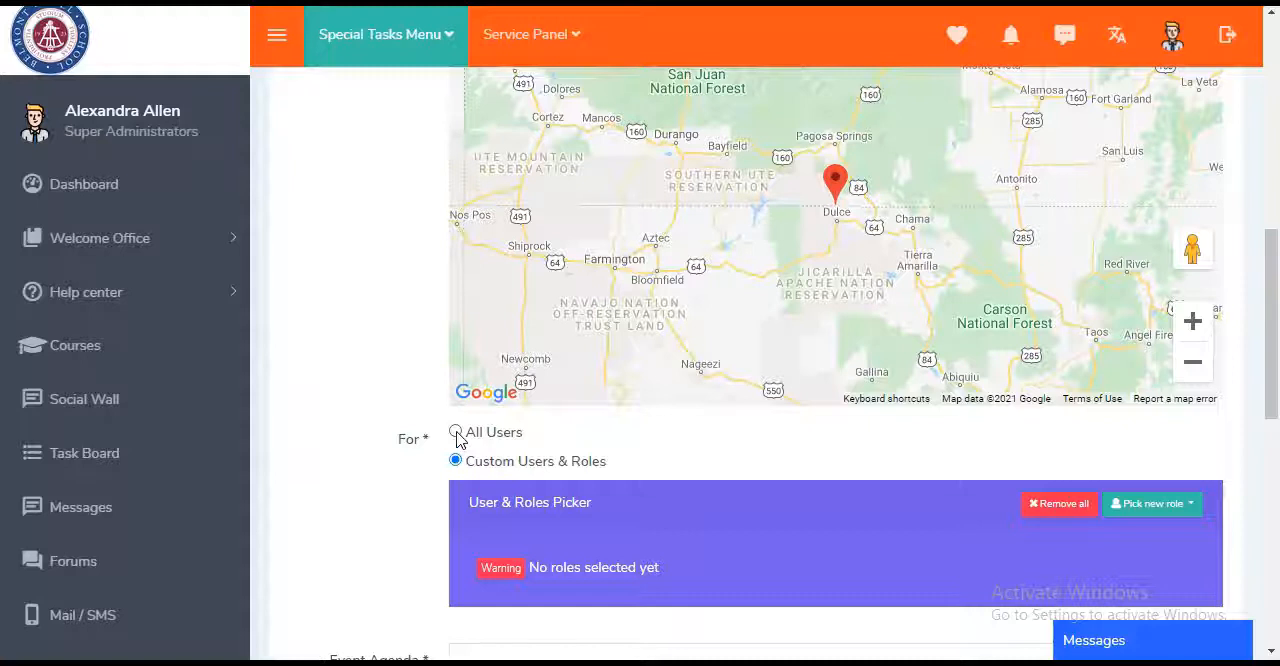
pyautogui.click(456, 434)
# - Switch the event's audience to Custom Users & Roles and look through the roles on offer
pyautogui.scroll(-1, 573, 500)
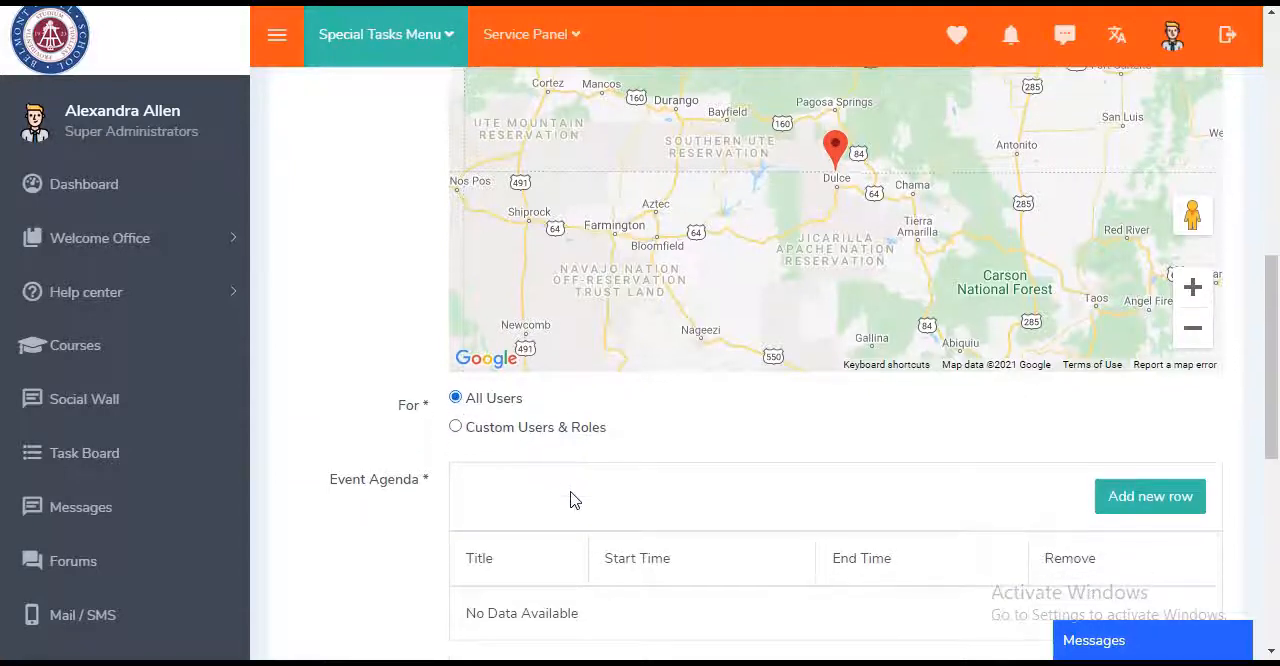
pyautogui.click(456, 428)
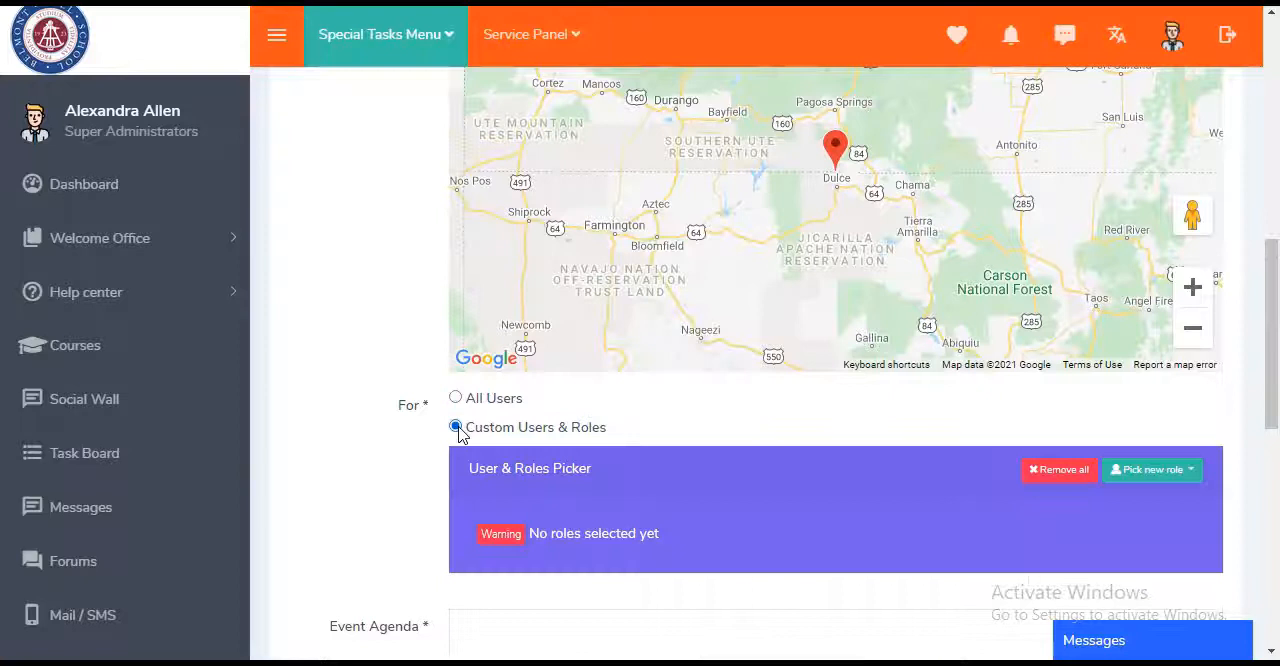
pyautogui.click(1189, 476)
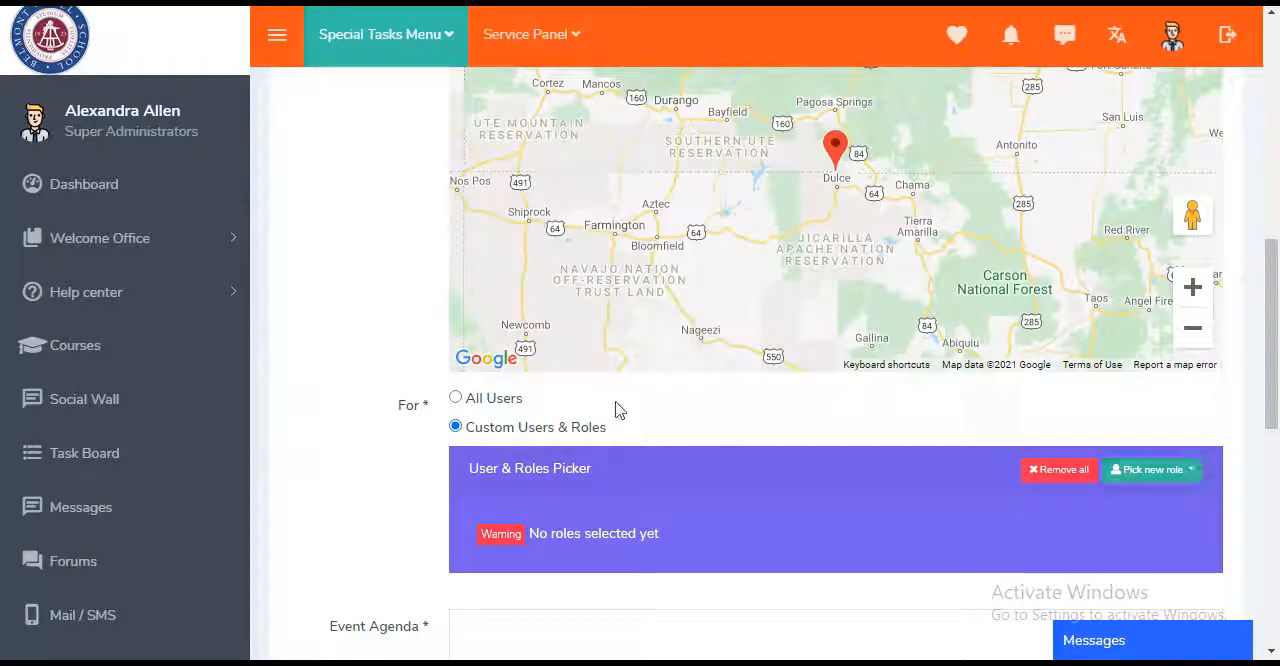
pyautogui.click(1154, 480)
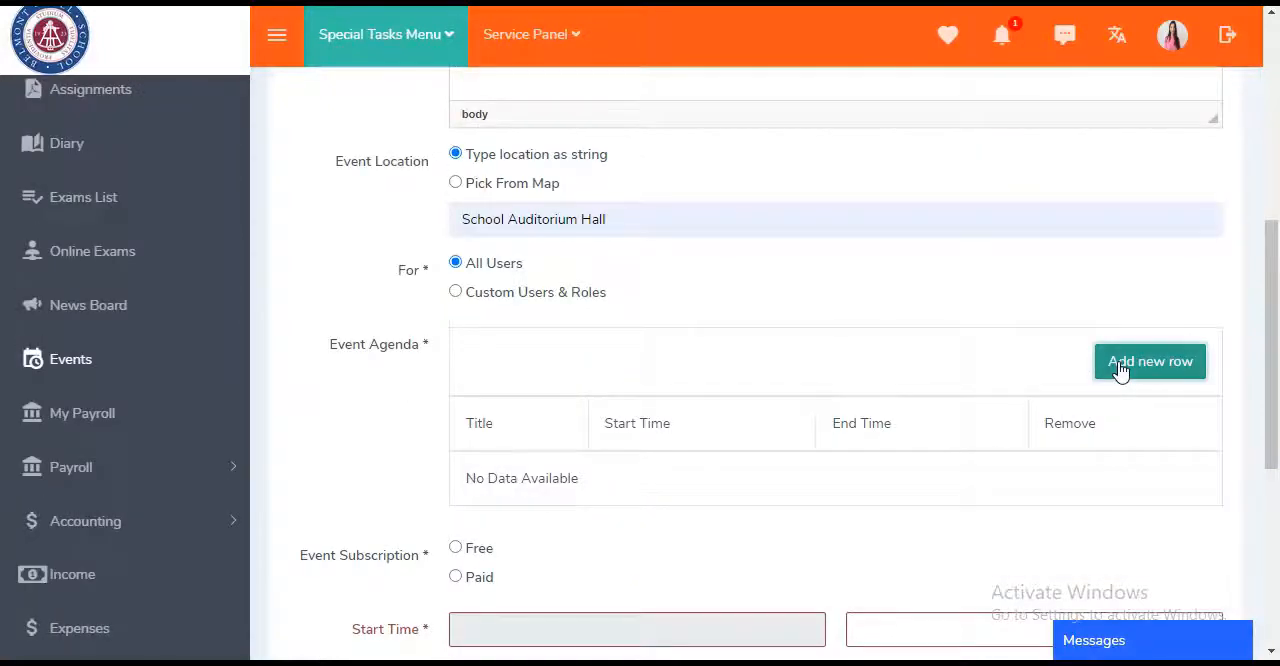
# - Fill the event agenda for 16/07 with opening prayer, National Anthem, dance, Food & Drink, Closing Ceremony and Closing Prayer rows
pyautogui.click(1117, 366)
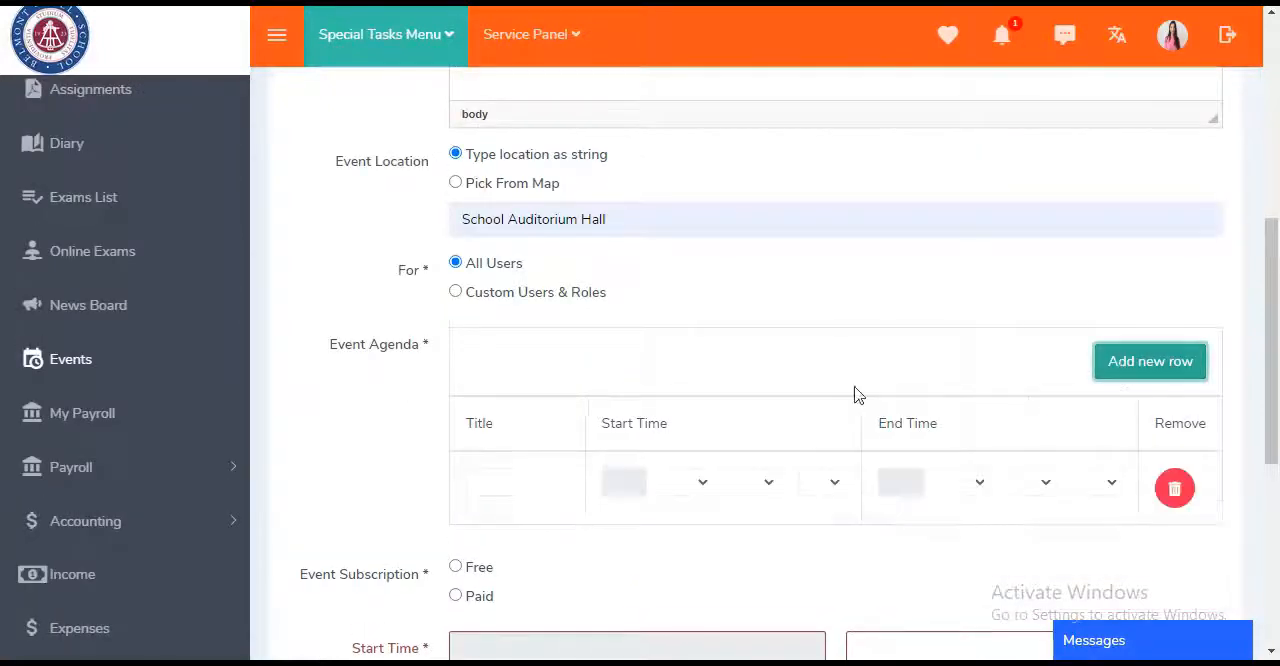
pyautogui.click(559, 474)
pyautogui.write('opening prayer')
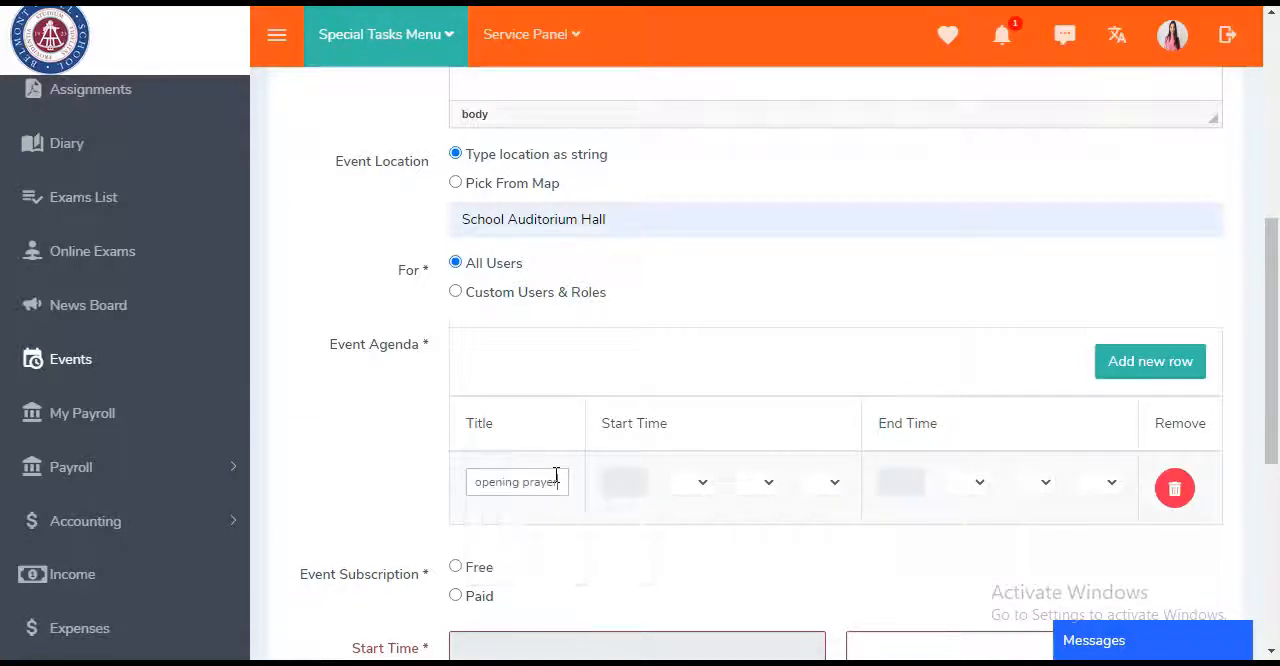
pyautogui.click(634, 485)
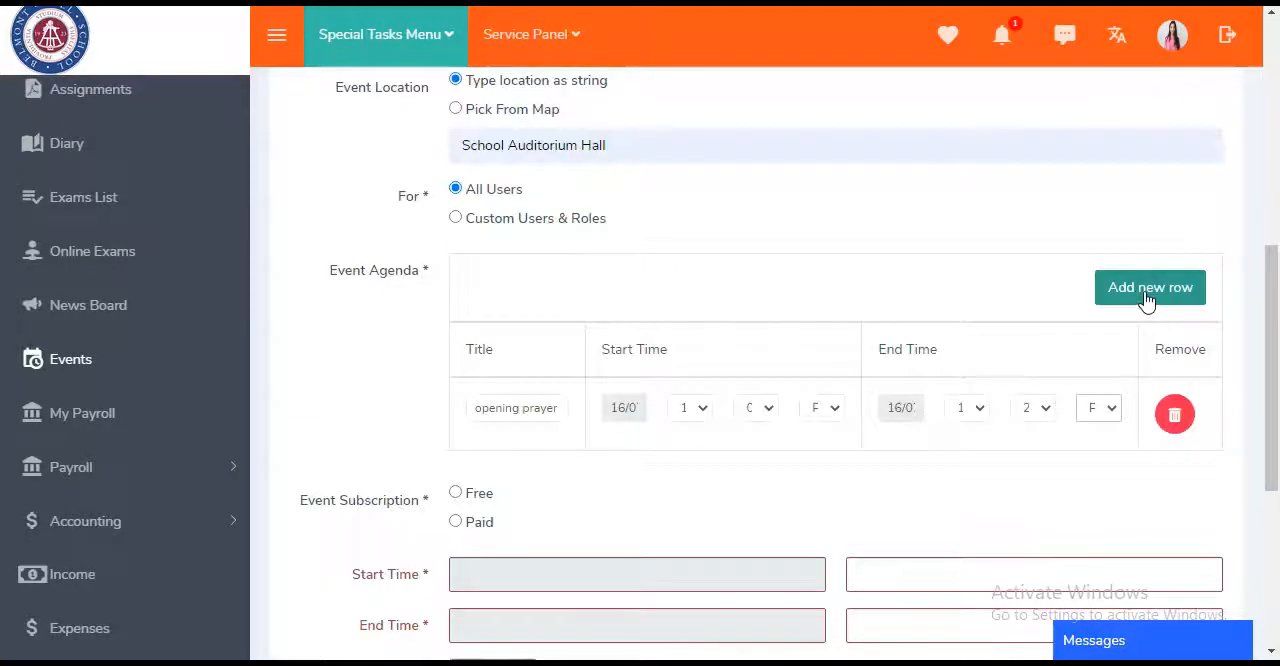
pyautogui.click(1106, 297)
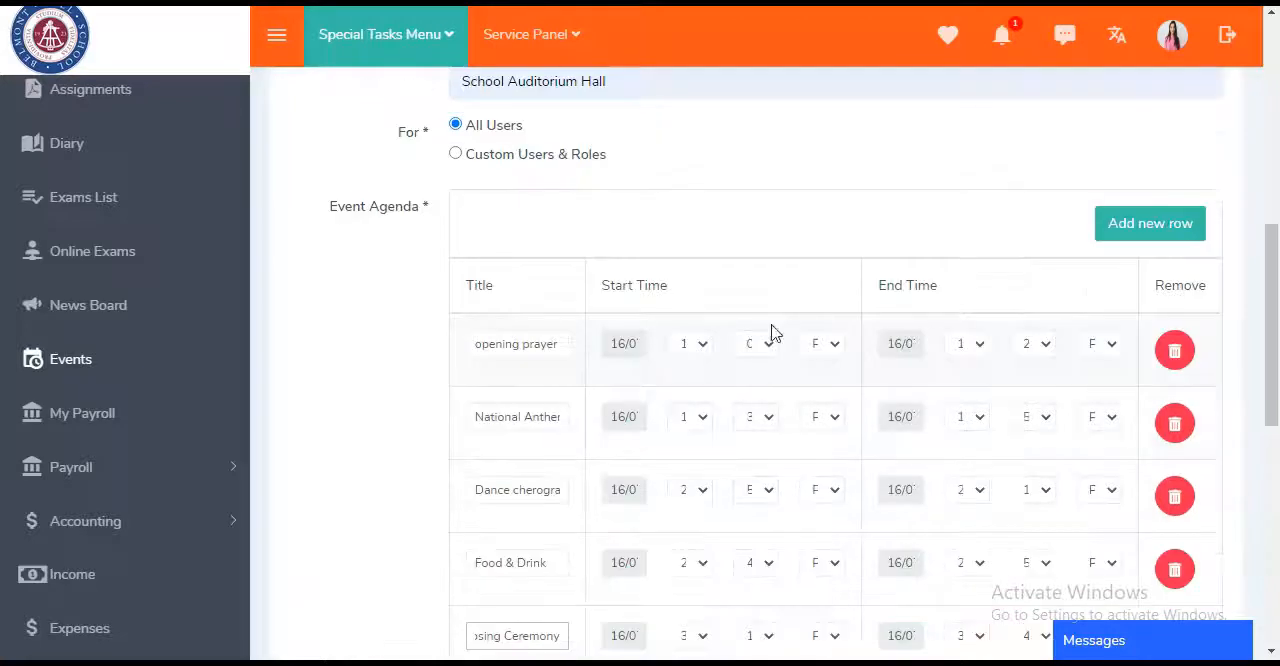
# - Compare the Free and Paid event subscription options and set the subscription to Paid
pyautogui.scroll(-3, 830, 300)
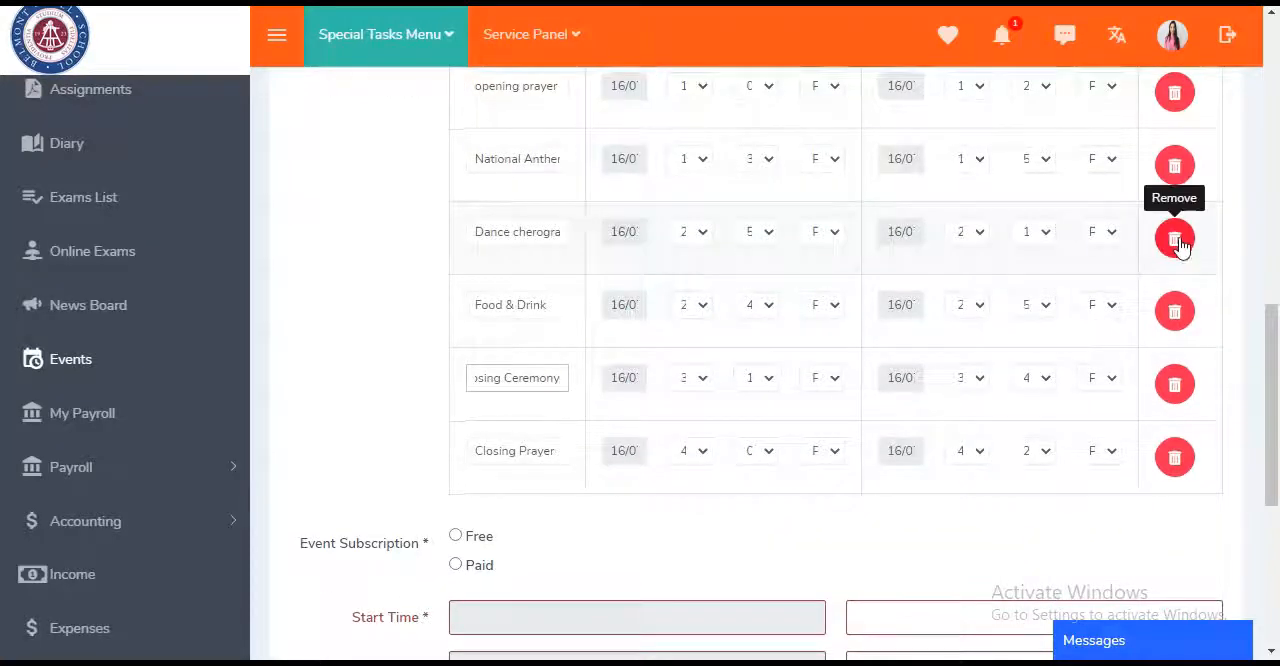
pyautogui.scroll(-2, 810, 495)
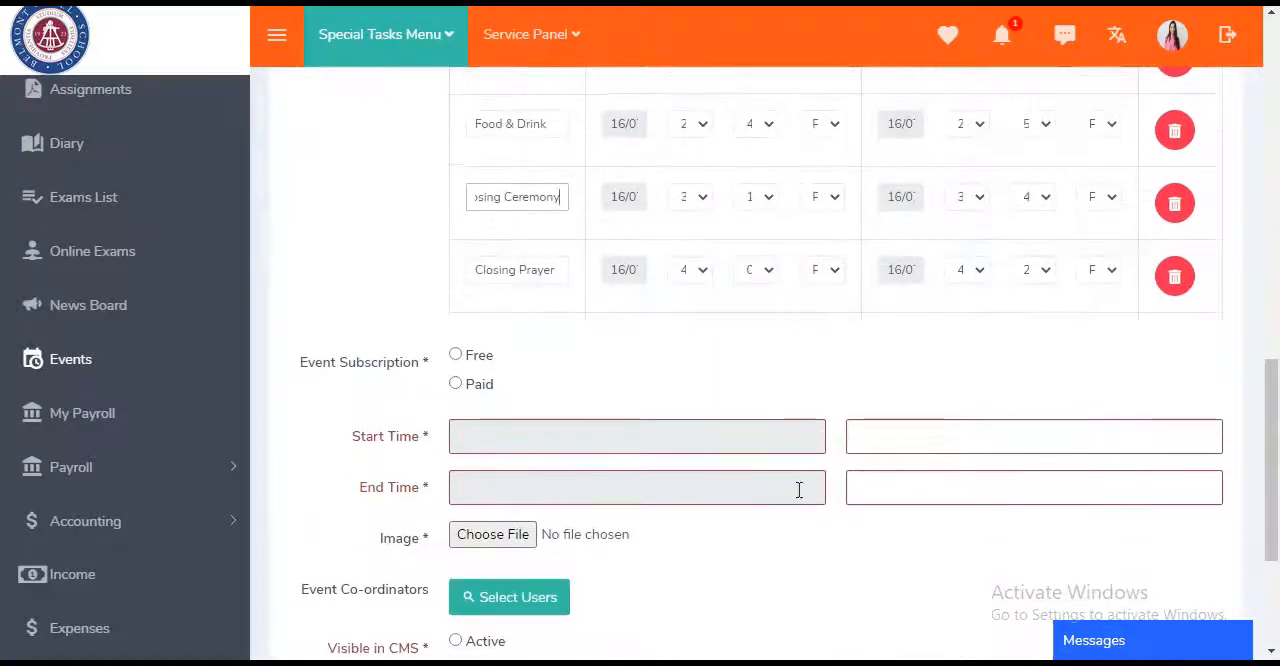
pyautogui.click(456, 386)
pyautogui.click(456, 357)
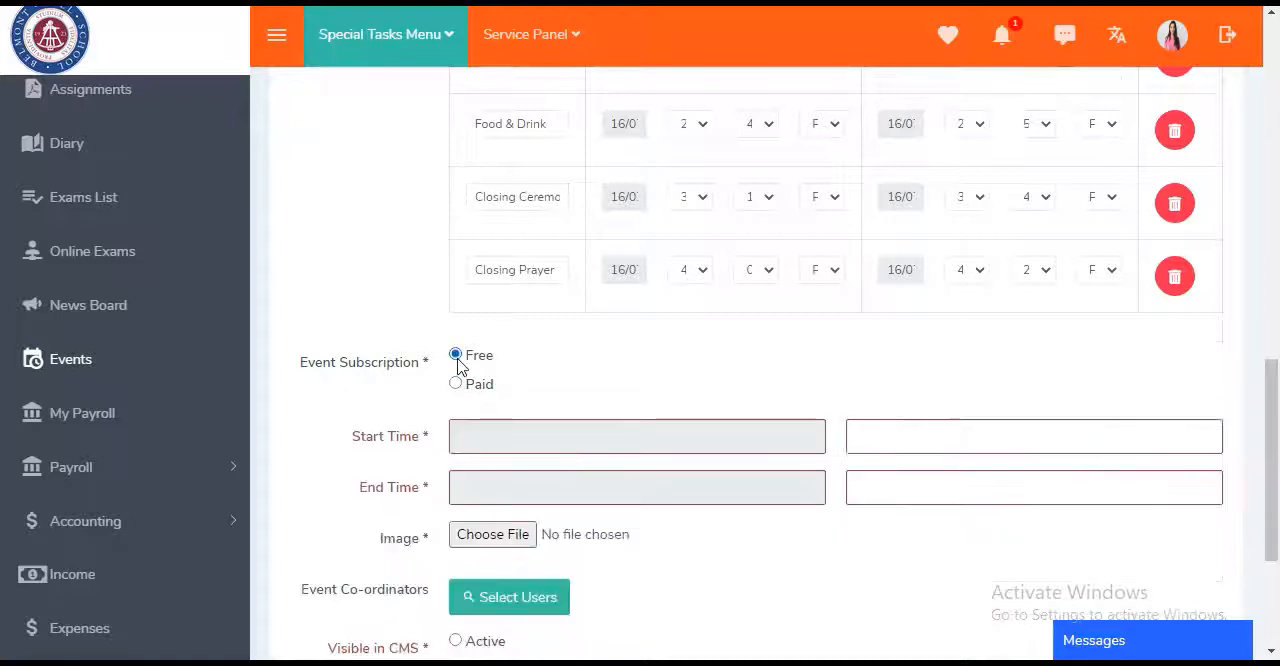
pyautogui.click(456, 385)
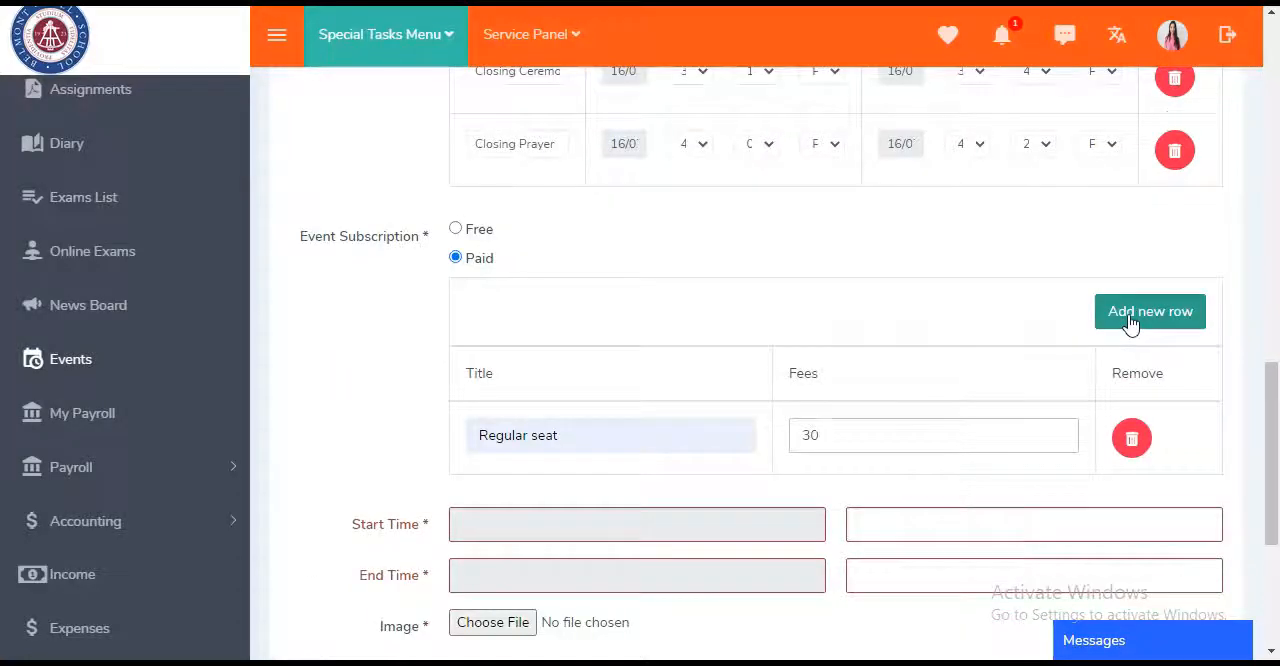
# - Add the subscription fees: Regular seat 30, Vip Seat 50, VVIP Seat 80 and Xclusive seat 100
pyautogui.click(1131, 324)
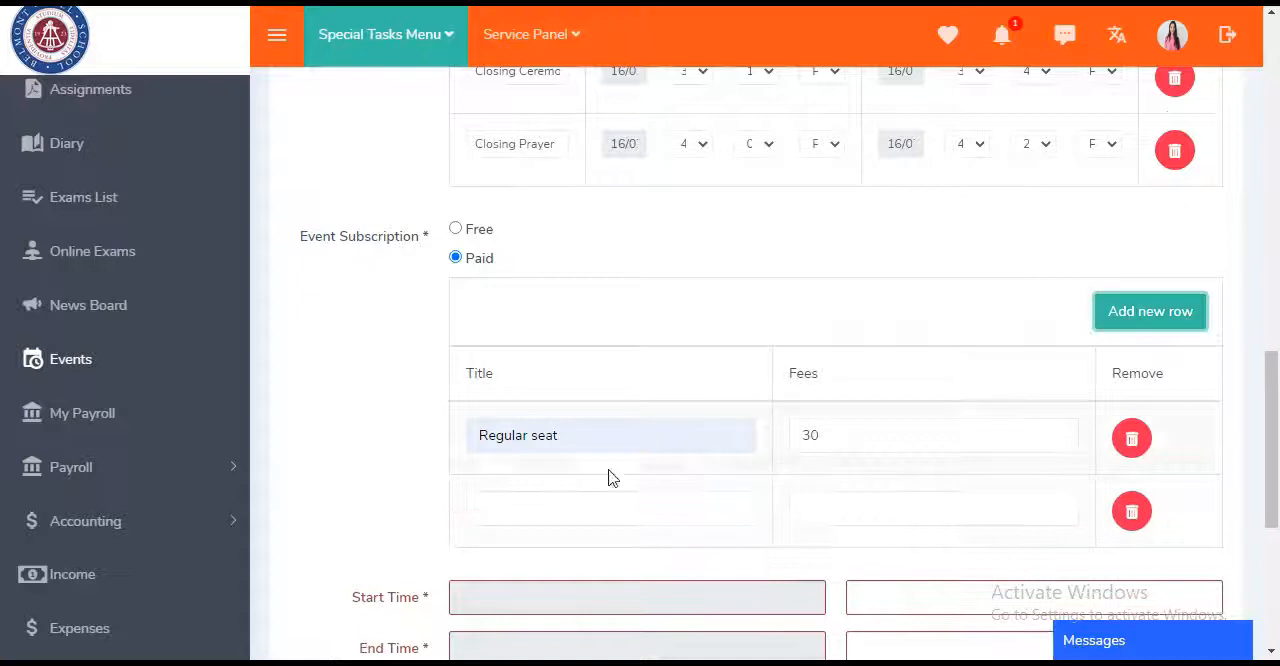
pyautogui.click(577, 518)
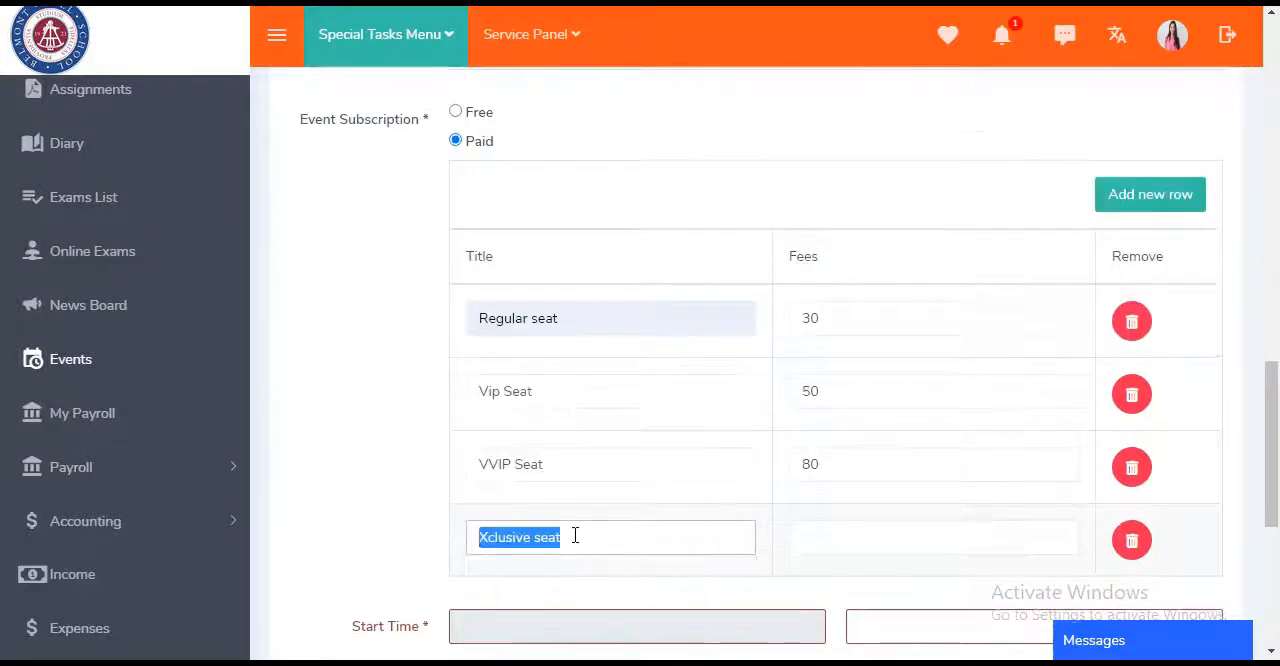
pyautogui.click(574, 531)
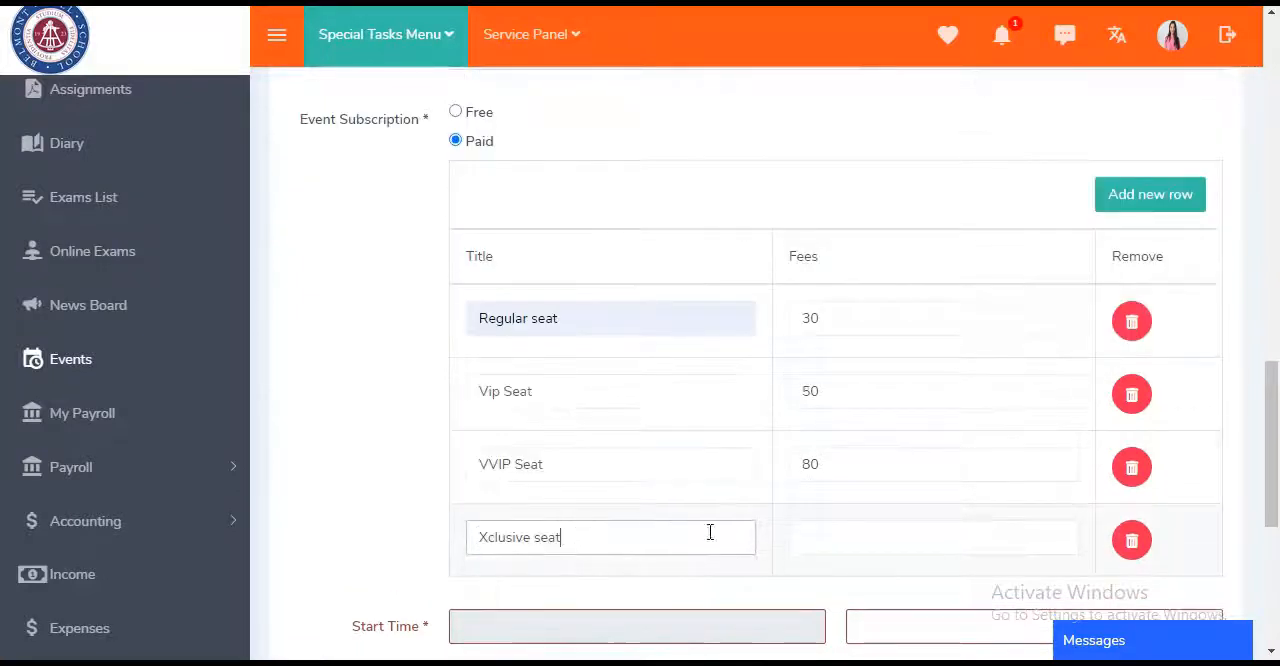
pyautogui.write('Xclusive seat')
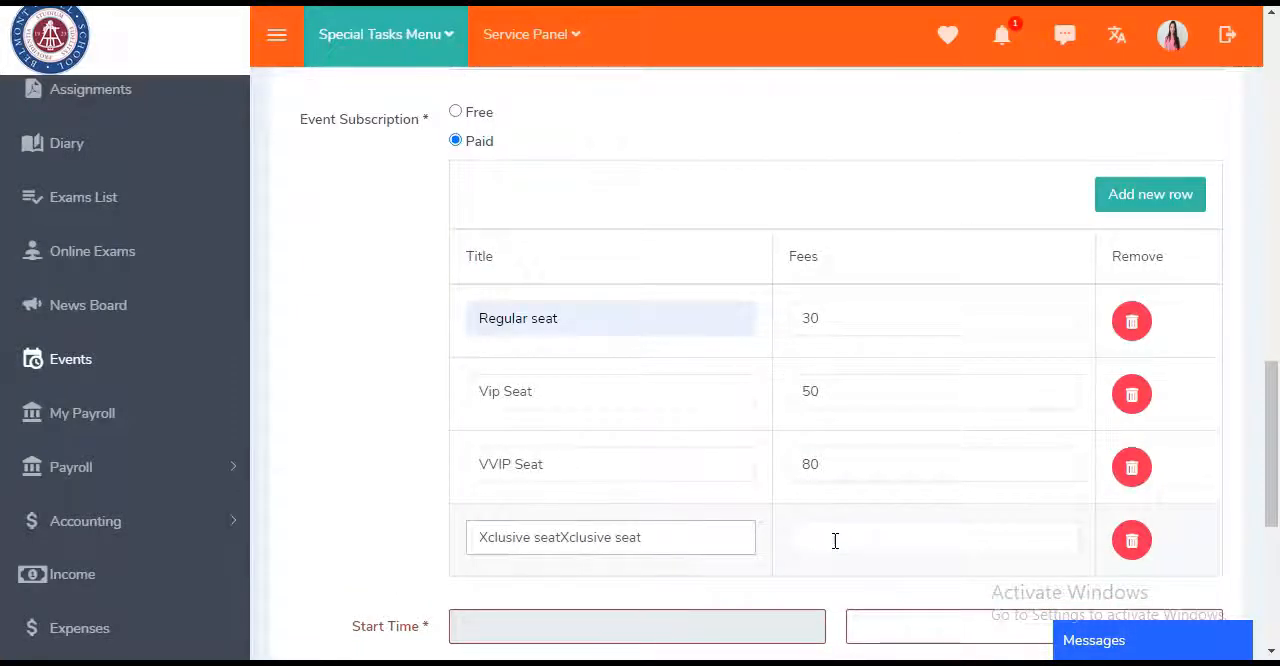
pyautogui.click(840, 540)
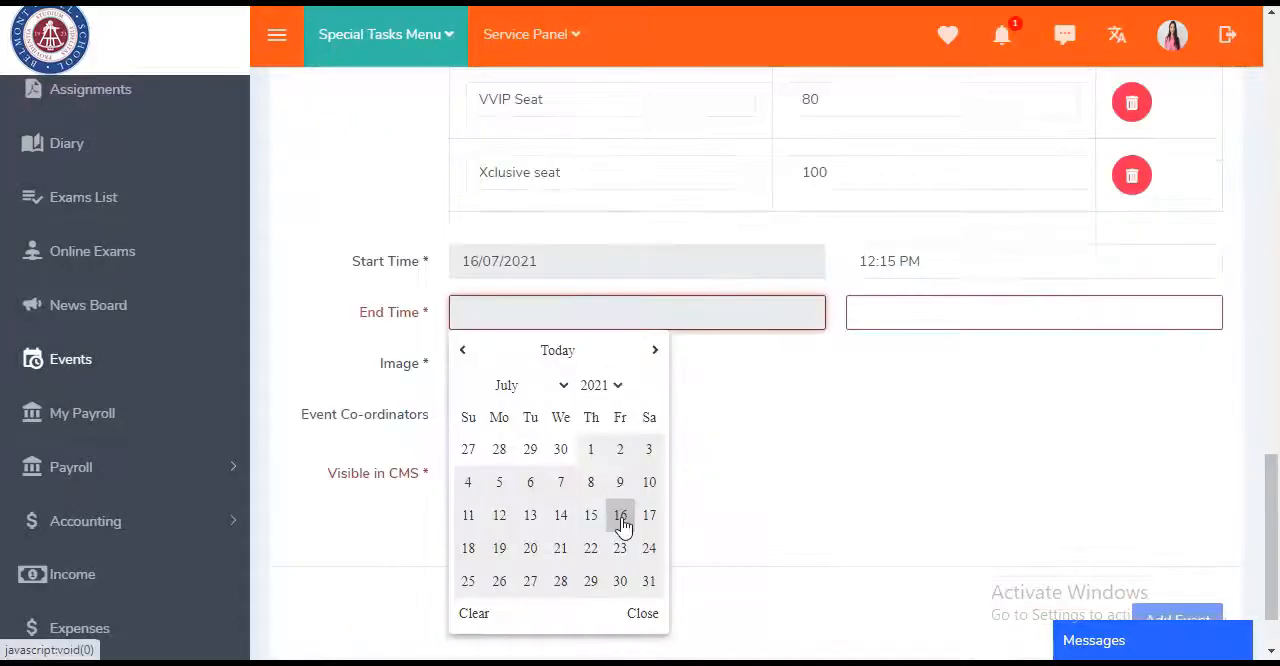
# - Schedule the event on 16/07/2021 from 12:15 PM to 4:25 PM
pyautogui.click(620, 522)
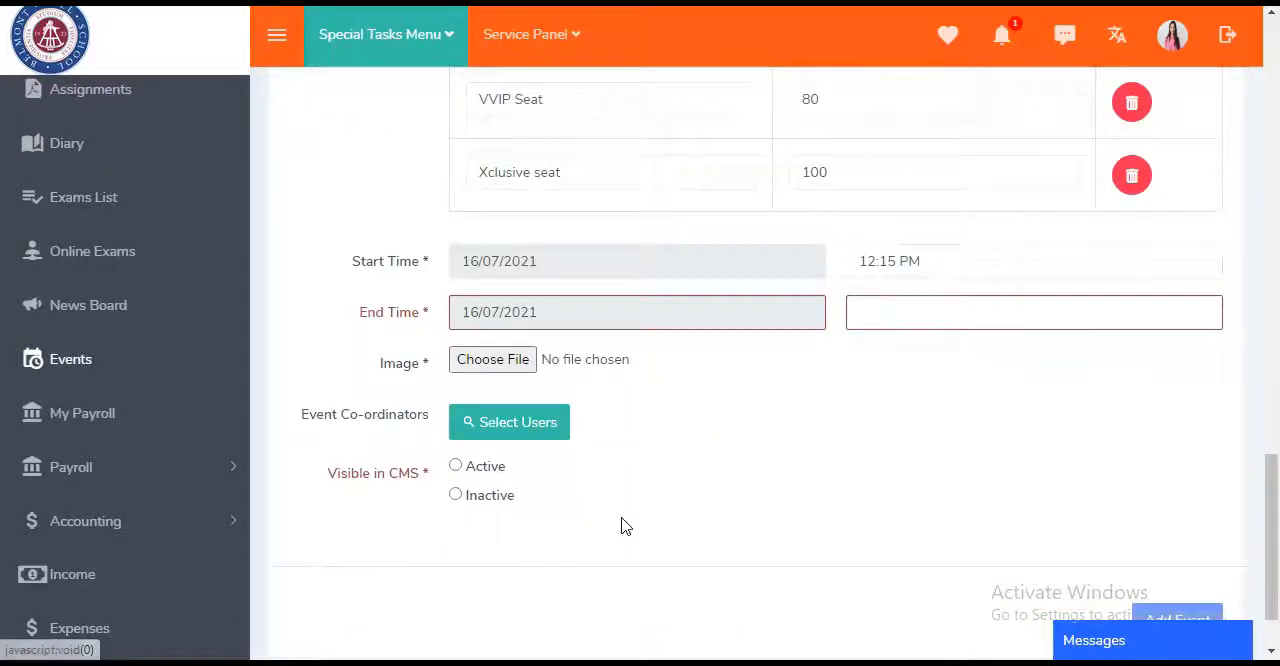
pyautogui.click(935, 318)
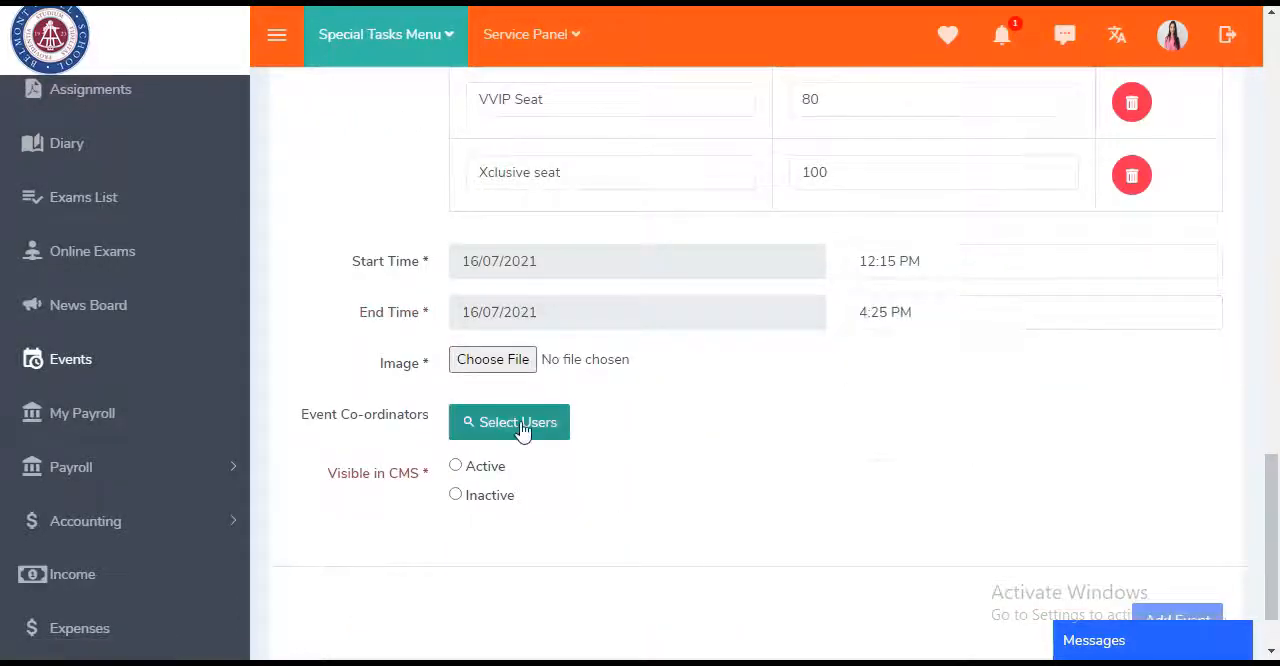
# - Search the users by surname and select the admin1 account as event co-ordinator
pyautogui.click(520, 428)
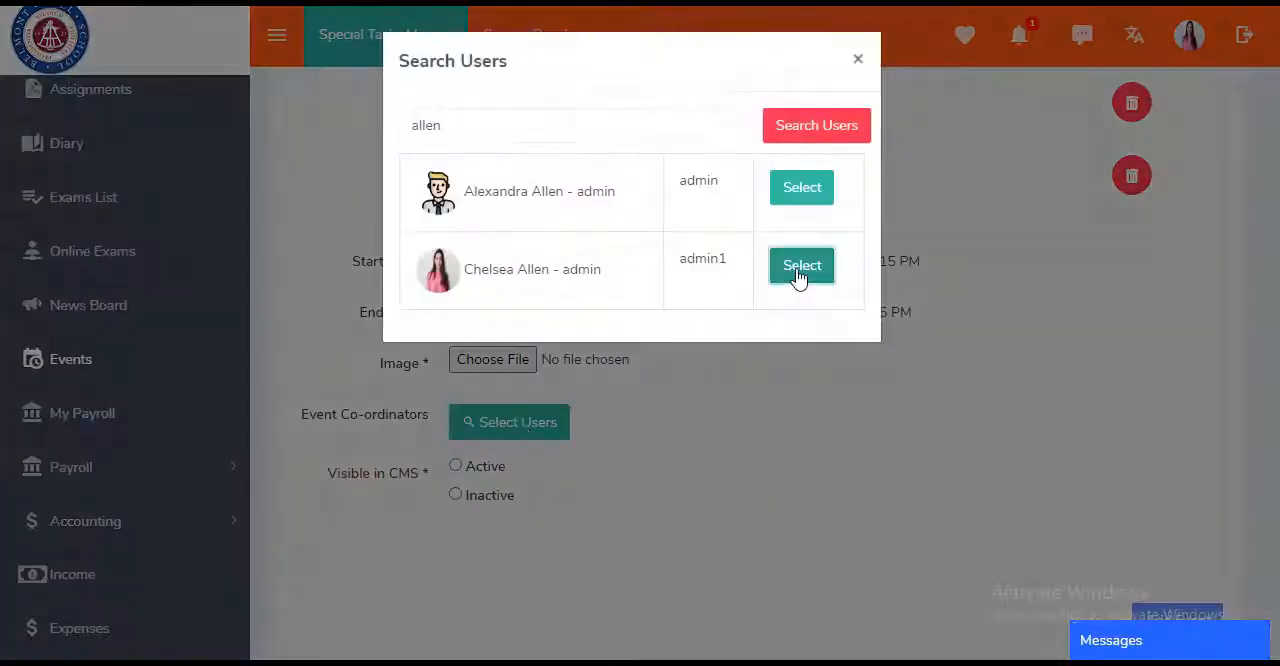
pyautogui.click(800, 270)
pyautogui.click(858, 60)
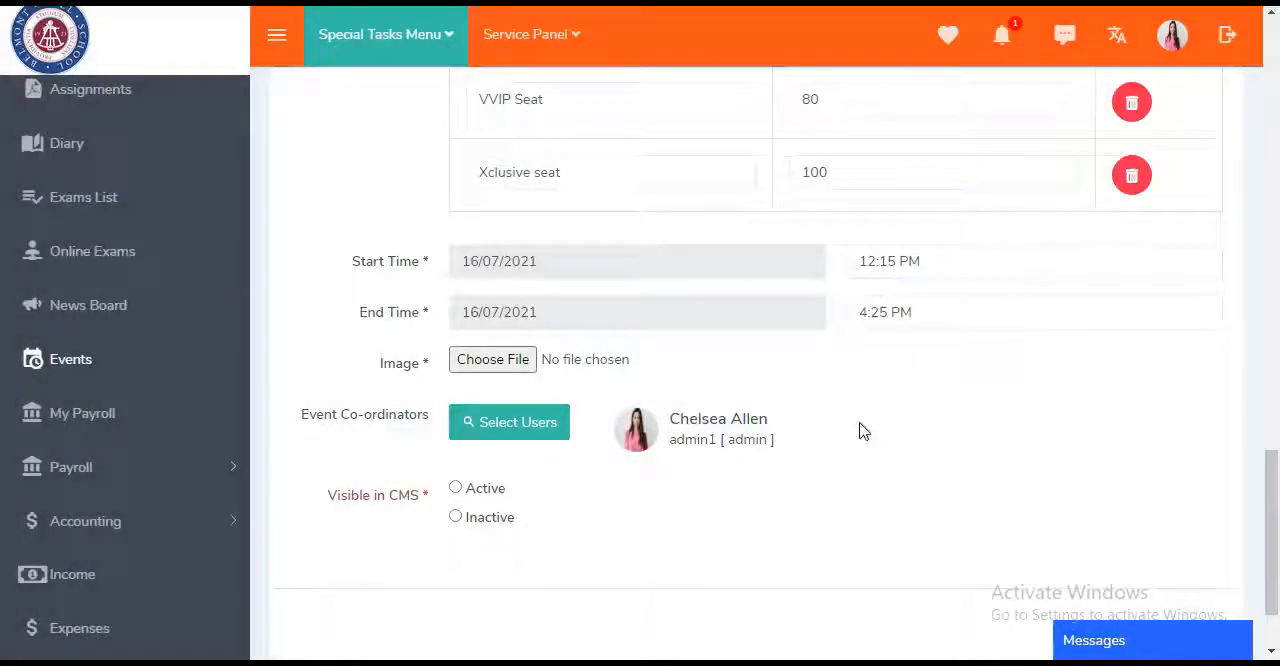
# - Set the event's CMS visibility to Inactive and add the event
pyautogui.click(456, 518)
pyautogui.scroll(3, 930, 404)
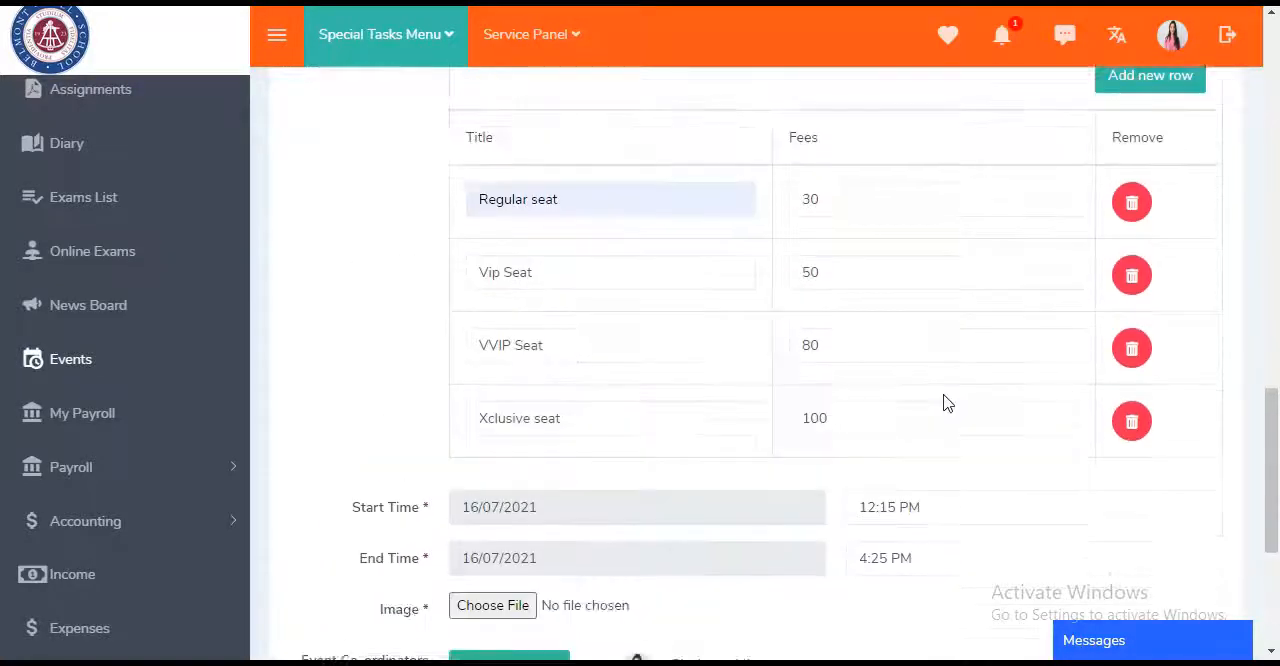
pyautogui.scroll(-4, 946, 403)
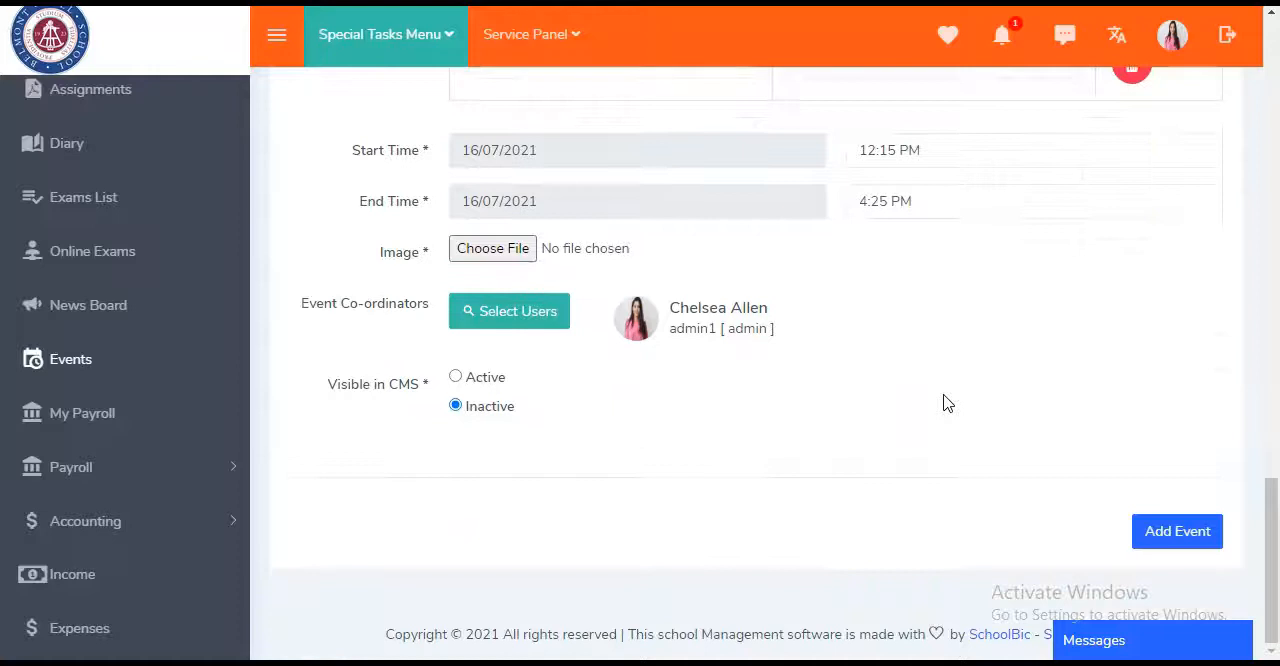
pyautogui.click(1190, 545)
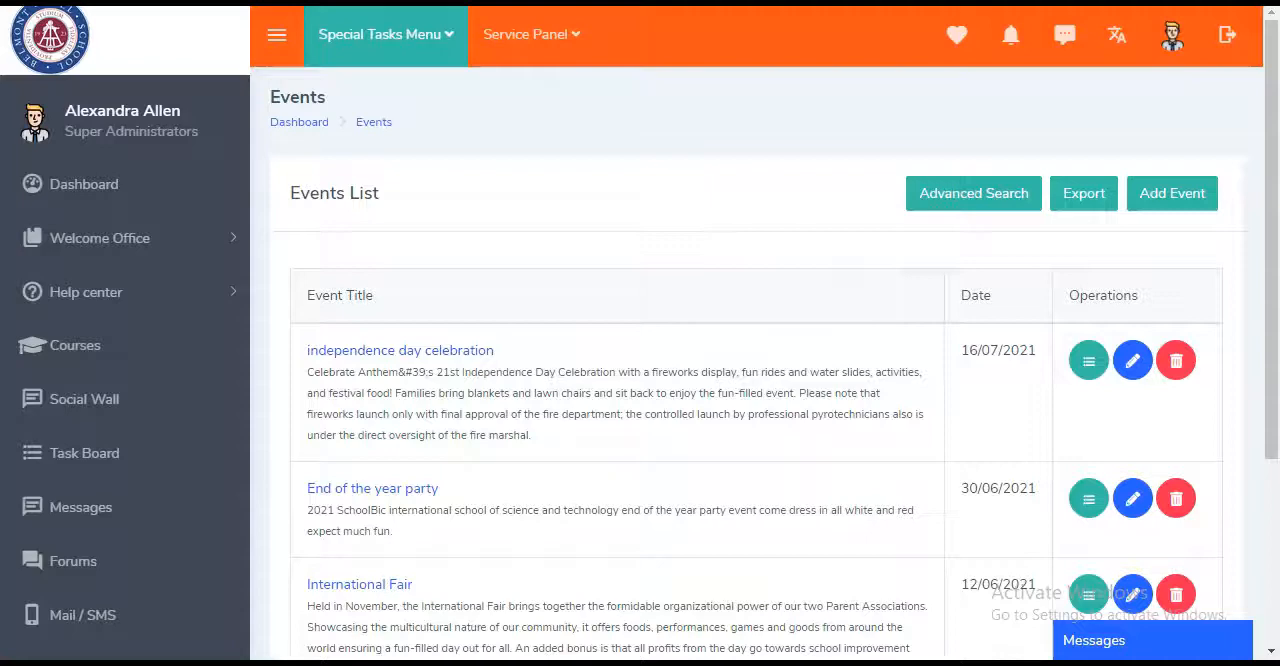
# - Log out of the admin account, sign in with the parent account, and check its dashboard and calendar for the new event
pyautogui.click(1228, 34)
pyautogui.click(636, 484)
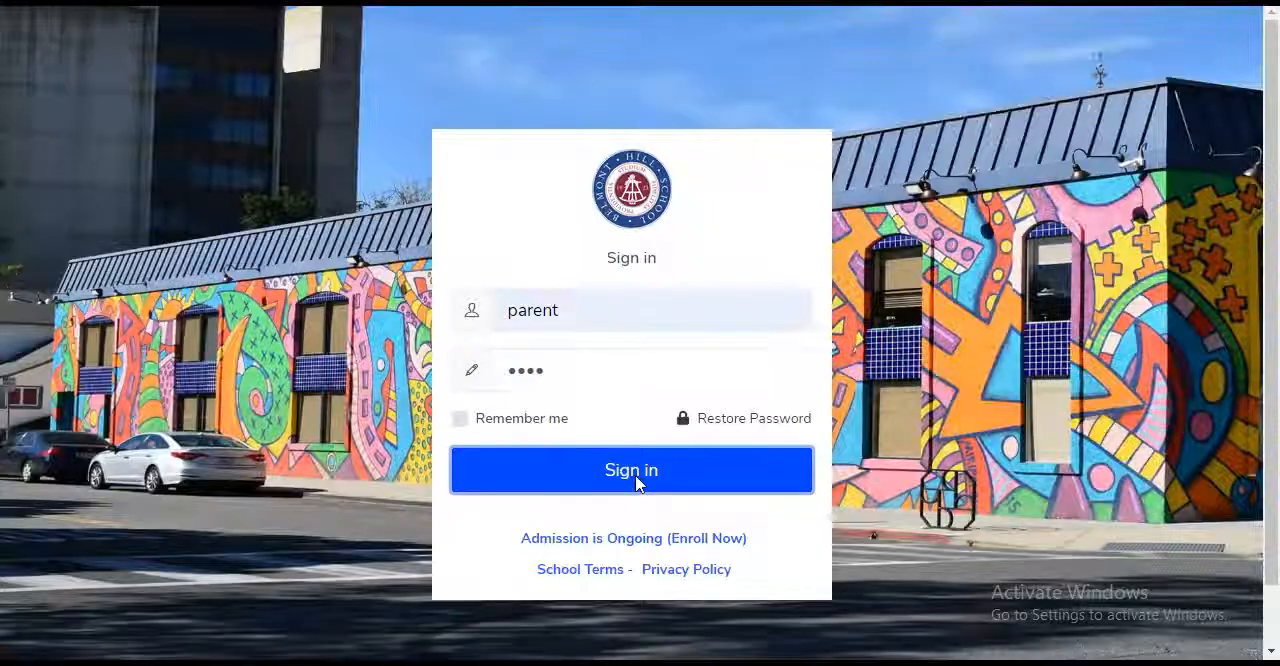
pyautogui.scroll(-15, 594, 517)
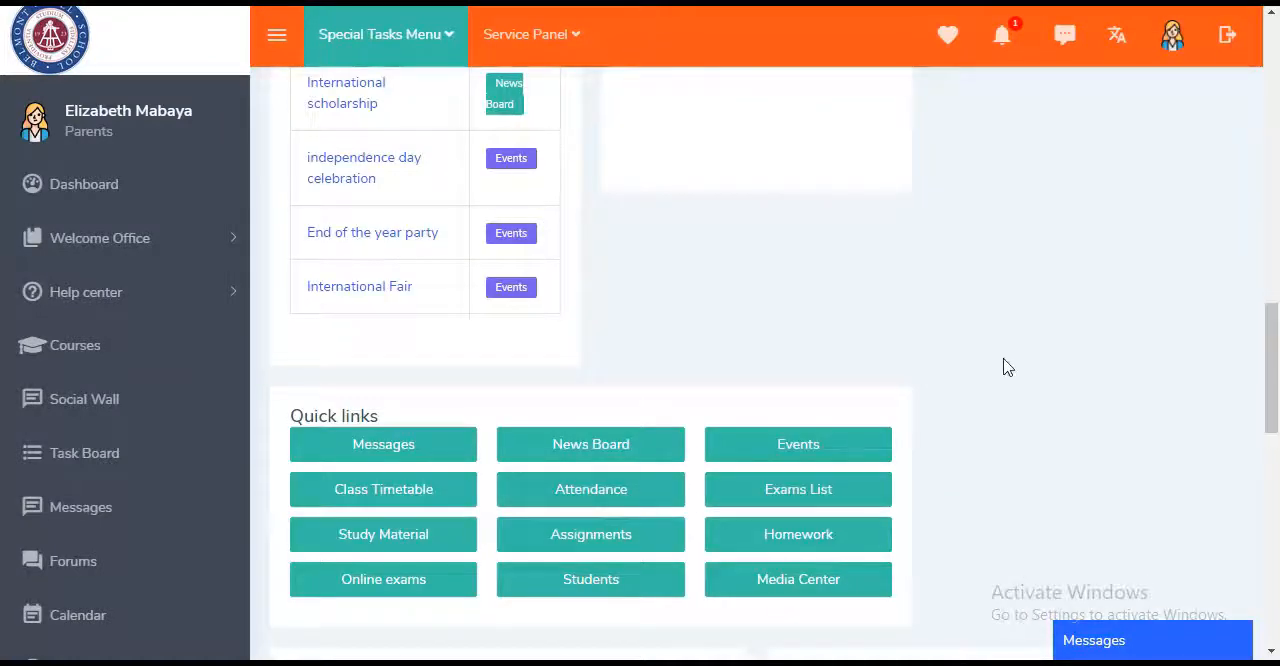
pyautogui.scroll(-5, 1003, 366)
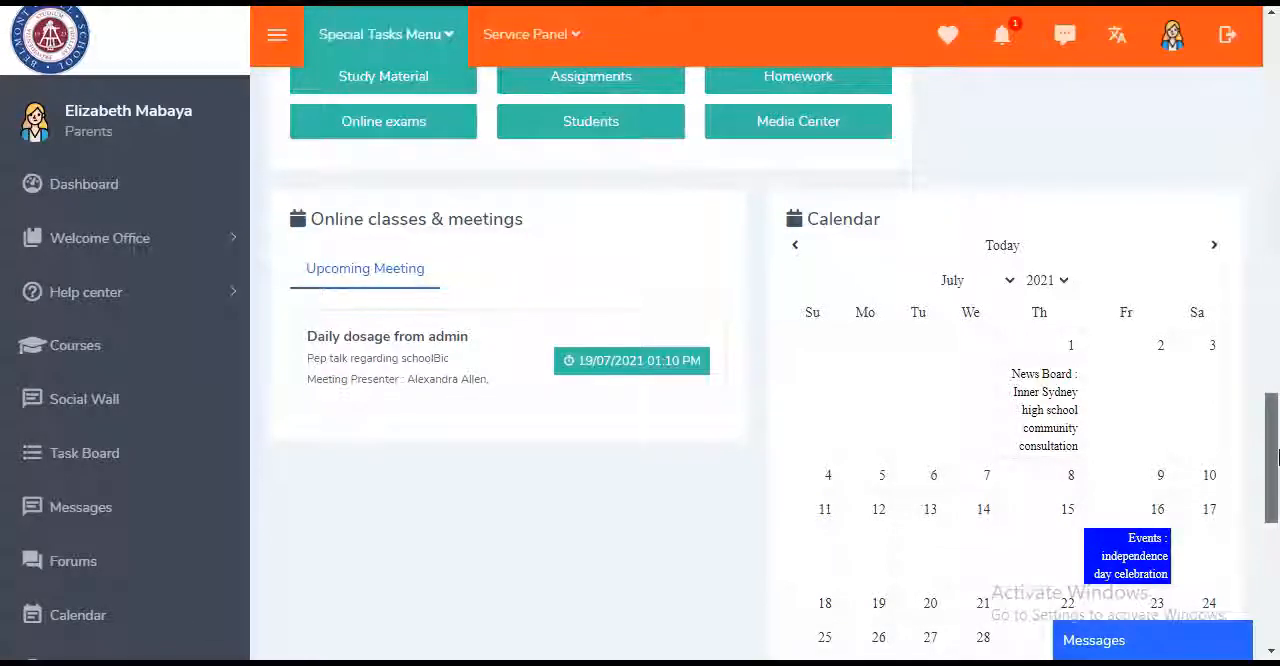
pyautogui.moveTo(1278, 457); pyautogui.dragTo(1278, 510)
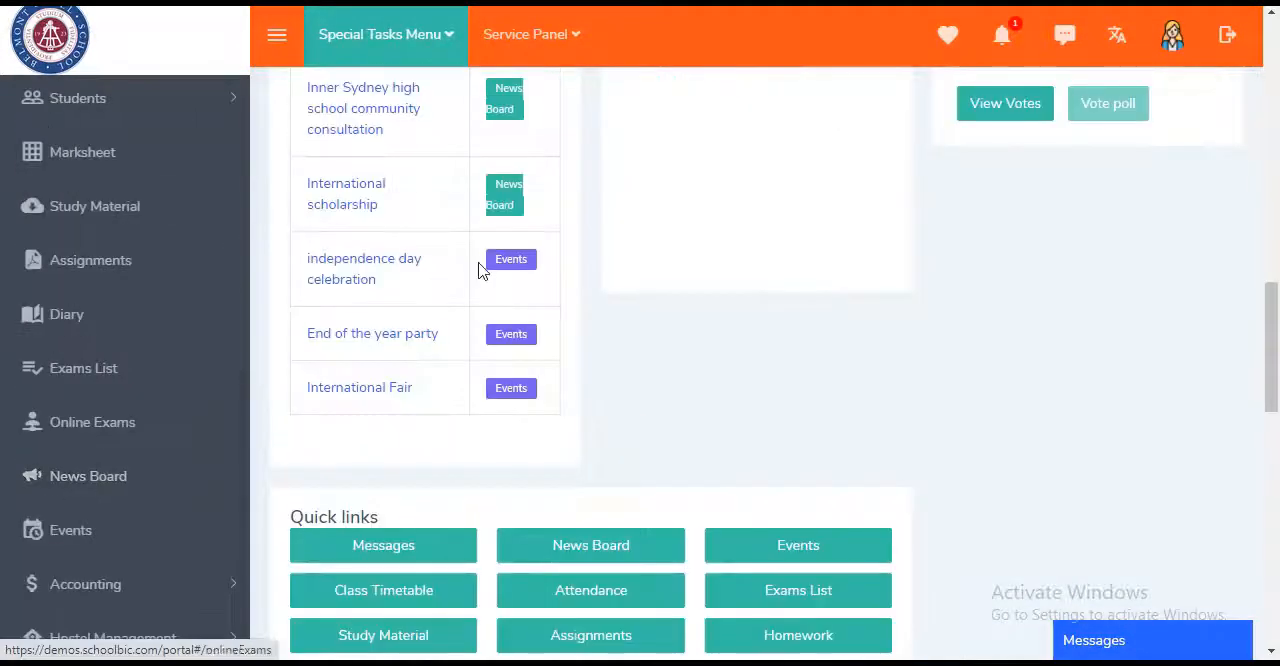
# - Open the independence day celebration from the Events list
pyautogui.click(70, 530)
pyautogui.tripleClick(670, 258)
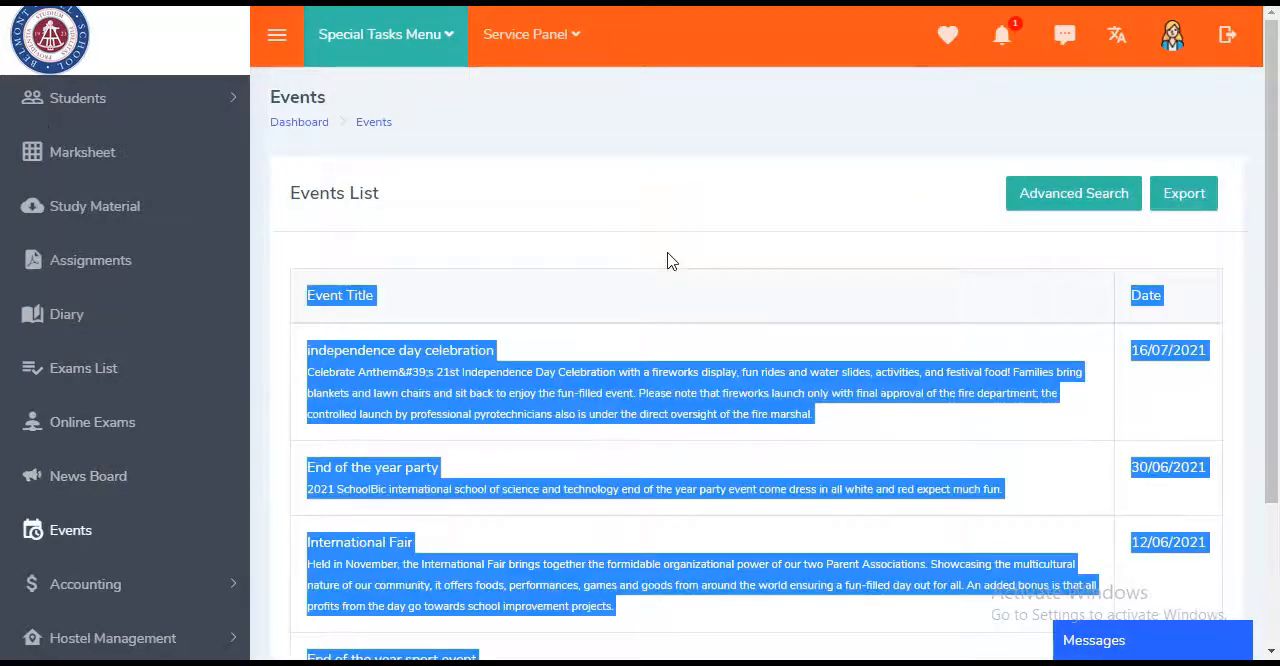
pyautogui.click(694, 191)
pyautogui.click(396, 354)
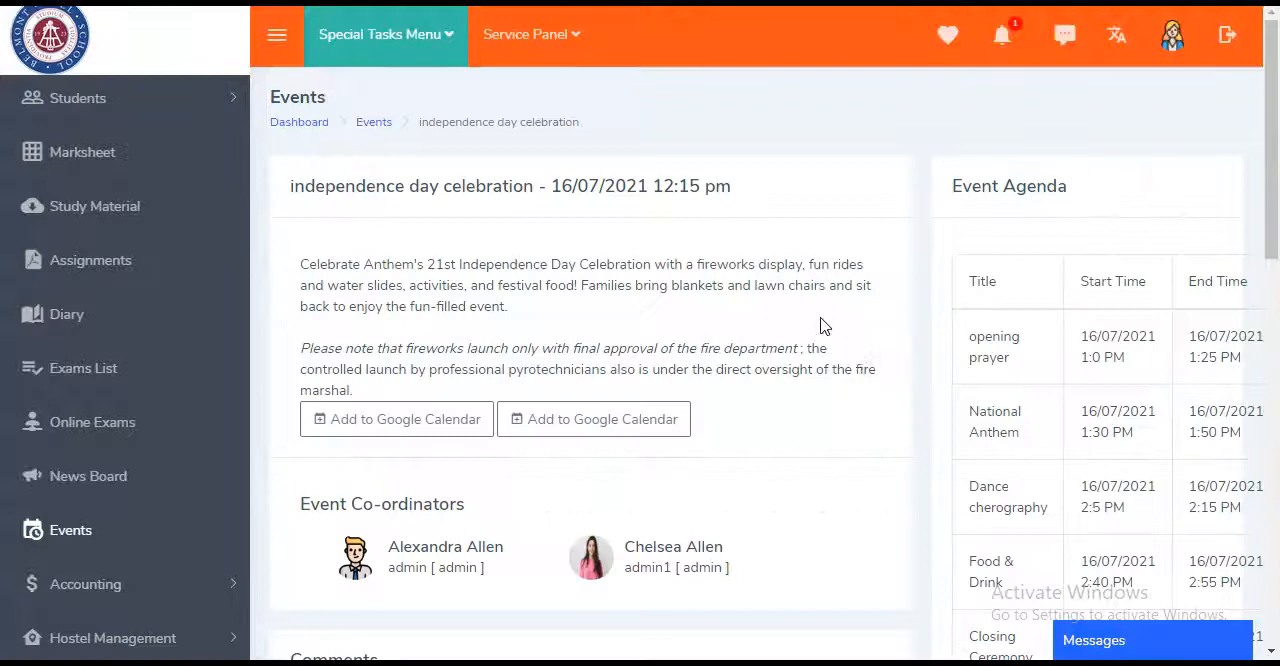
# - Subscribe to the independence day celebration with the VVIP Seat option at $80 and close the registration dialog
pyautogui.scroll(-5, 855, 365)
pyautogui.scroll(4, 855, 365)
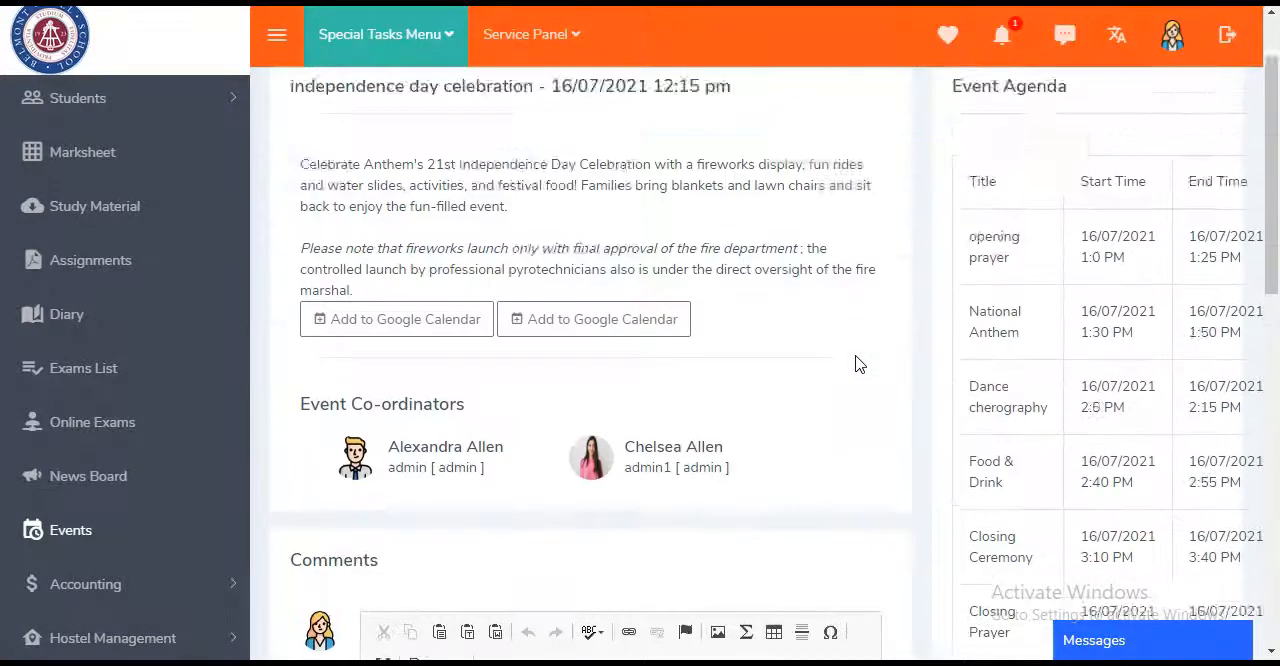
pyautogui.scroll(-7, 857, 365)
pyautogui.scroll(-3, 934, 580)
pyautogui.scroll(3, 934, 580)
pyautogui.scroll(-3, 934, 580)
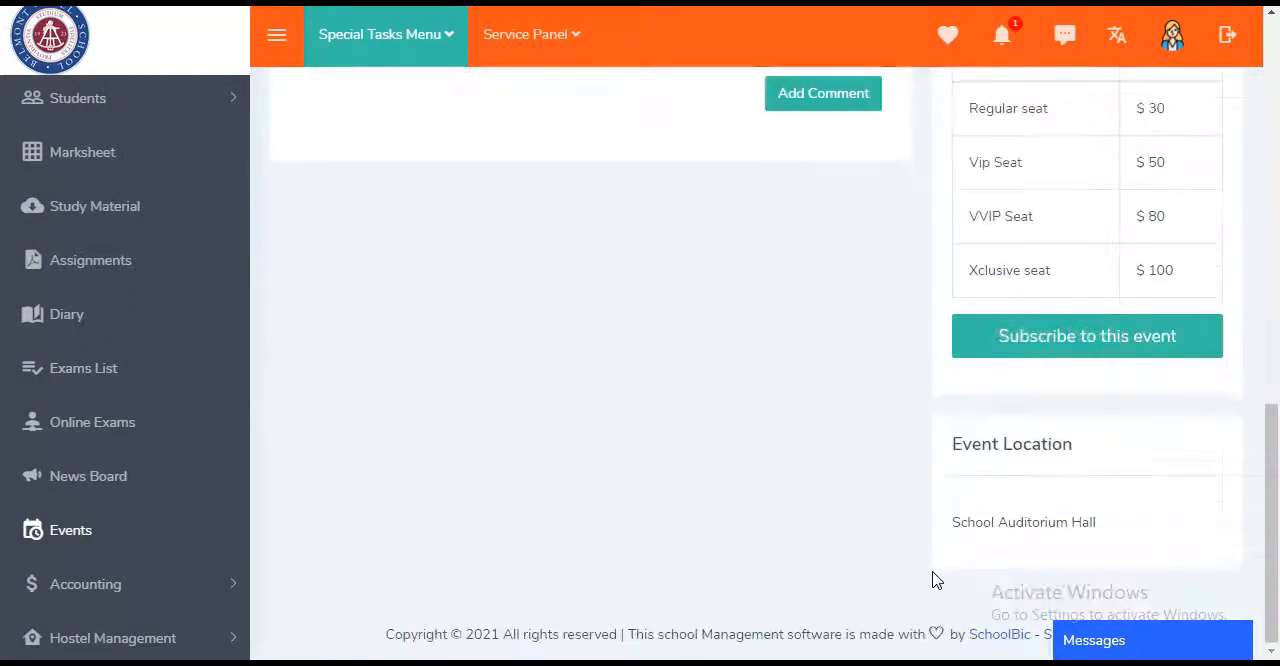
pyautogui.click(1106, 350)
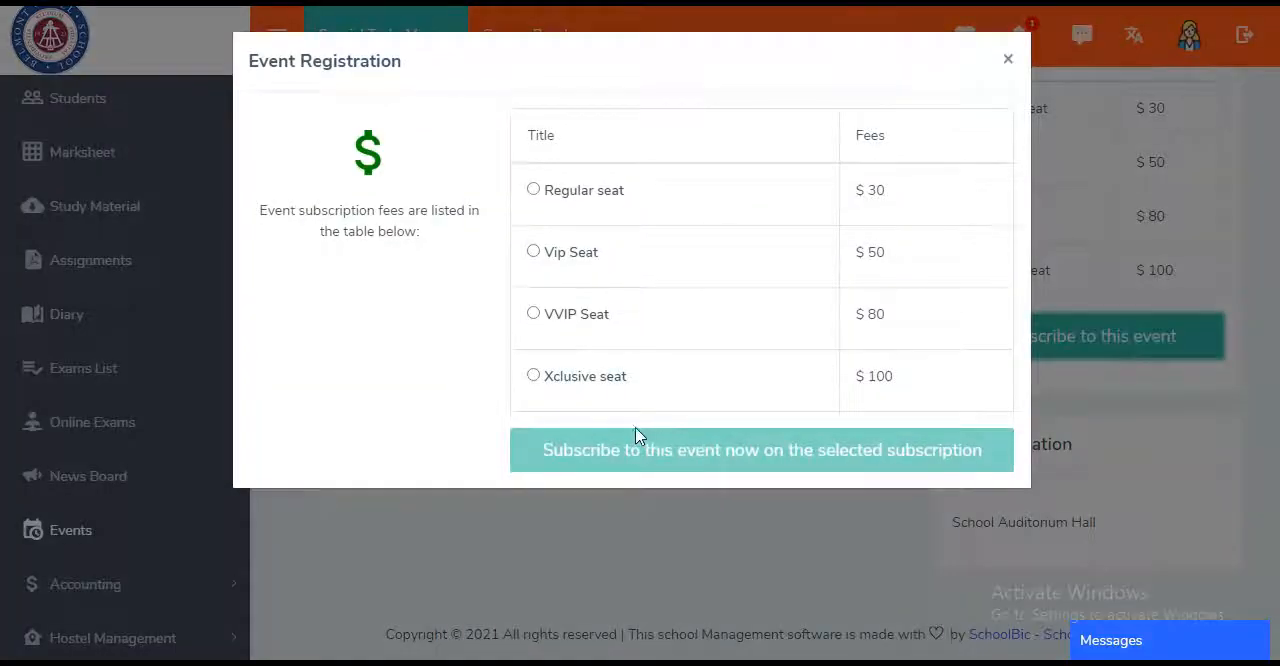
pyautogui.click(534, 314)
pyautogui.click(757, 450)
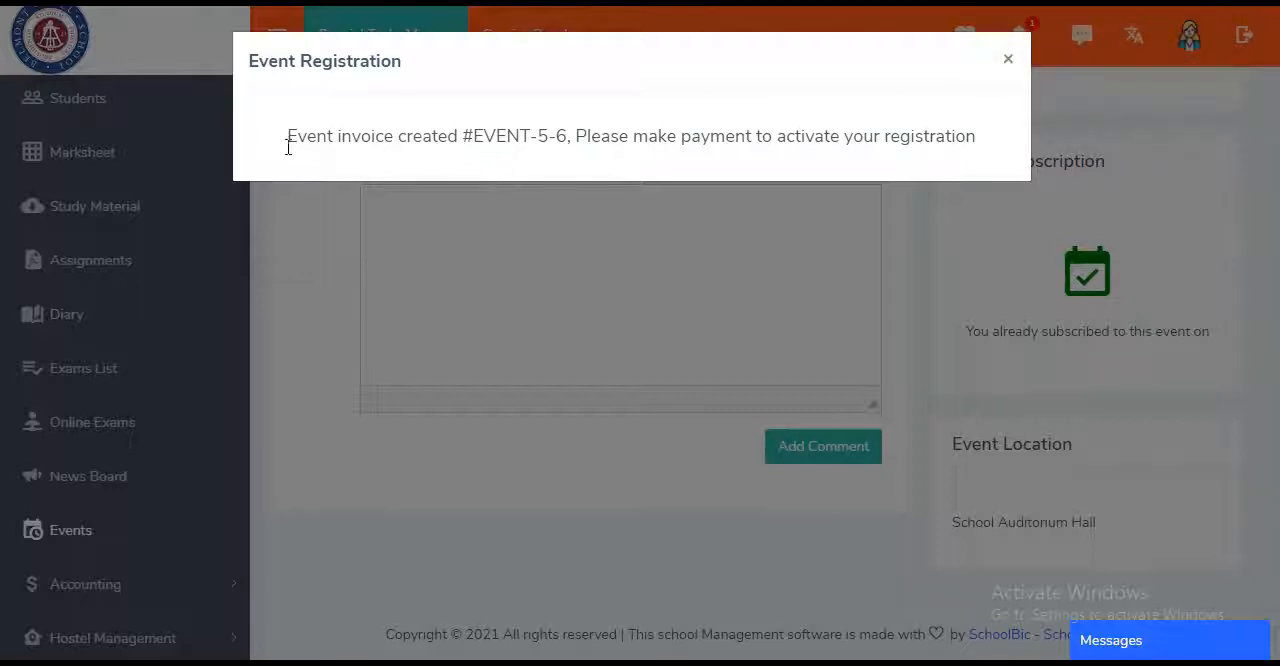
pyautogui.click(1006, 70)
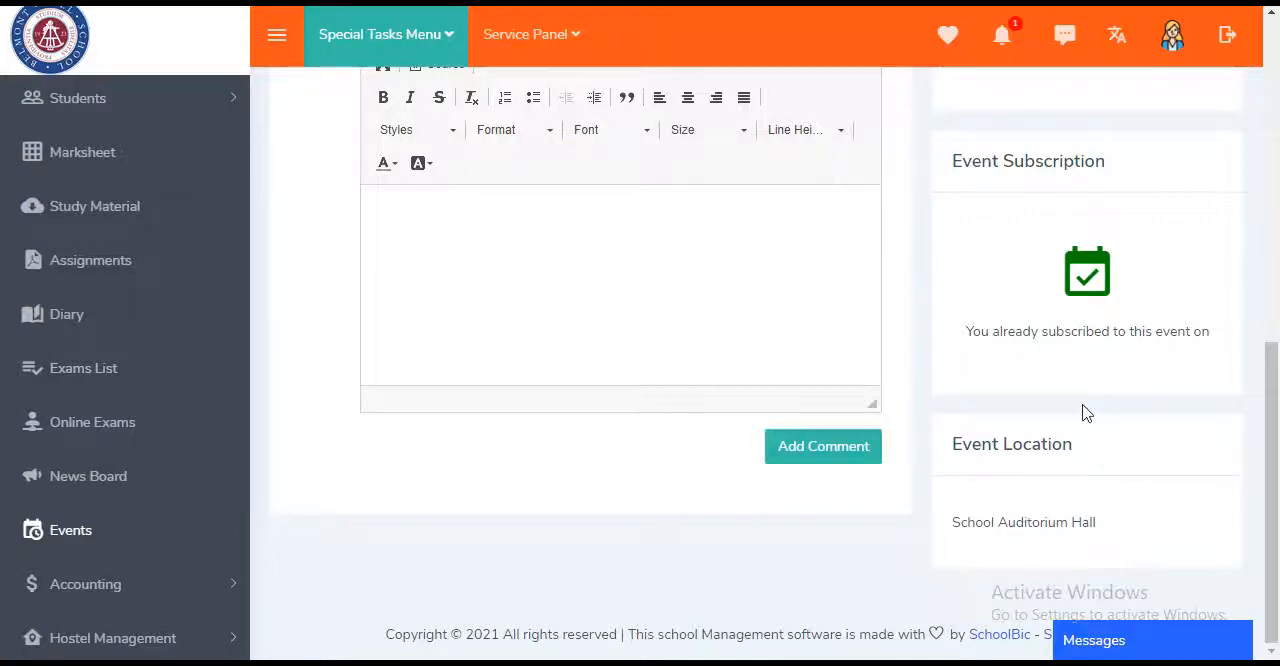
# - Review the event page, including its agenda, co-ordinators and subscription status
pyautogui.scroll(1, 1087, 413)
pyautogui.scroll(8, 715, 313)
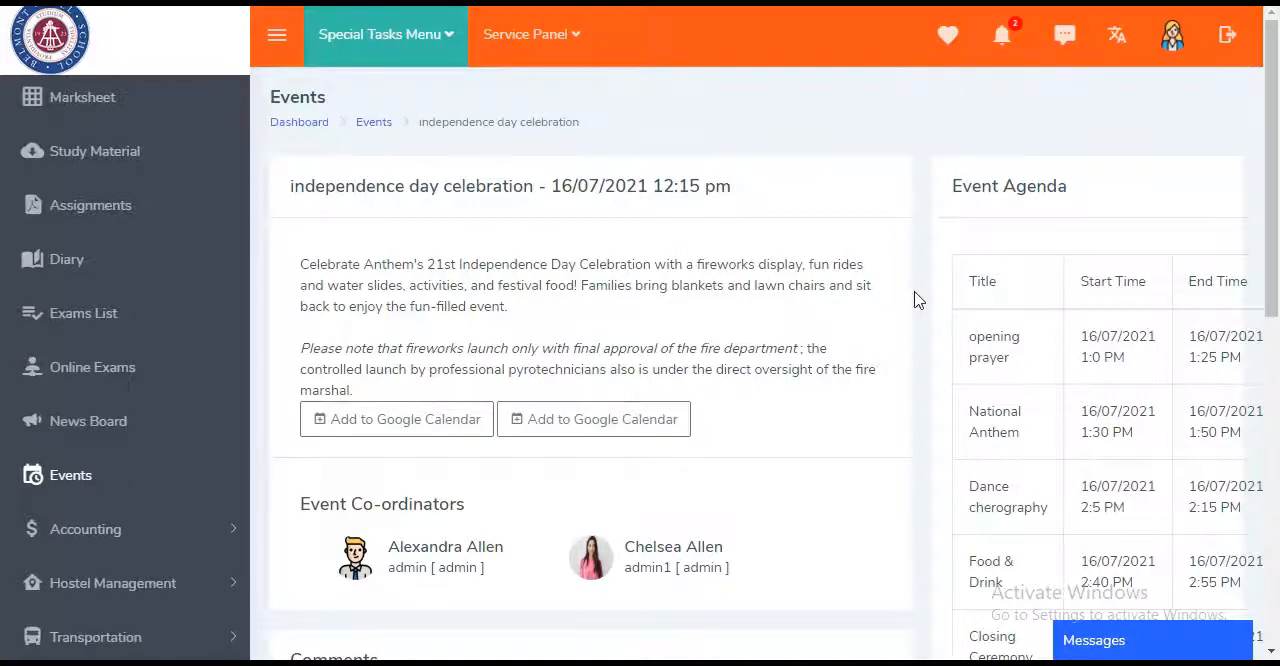
pyautogui.scroll(-10, 918, 300)
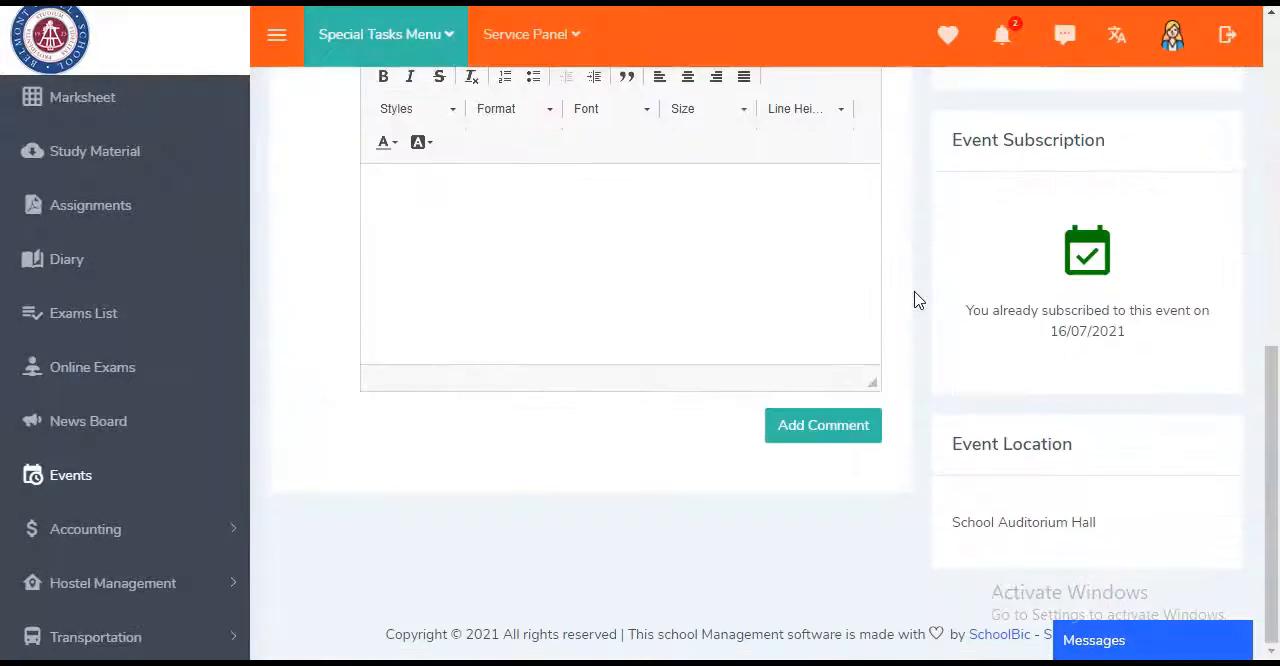